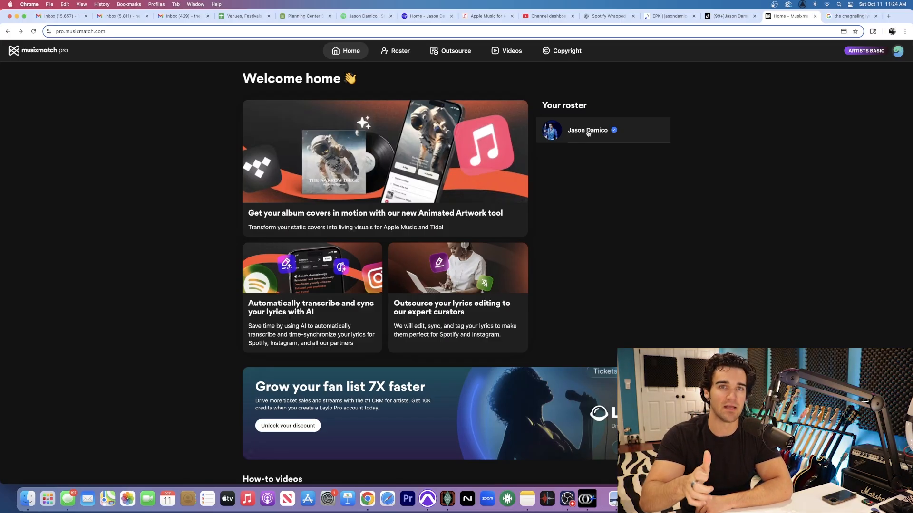
# - Open the roster artist's page and browse the releases down to the album Blood, Sweat & Blues
pyautogui.click(588, 132)
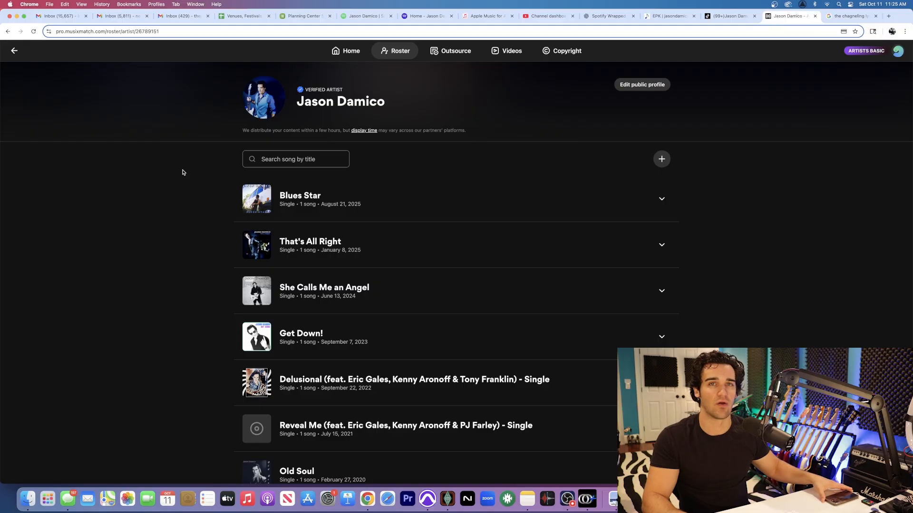
pyautogui.scroll(-4, 183, 173)
pyautogui.scroll(4, 183, 173)
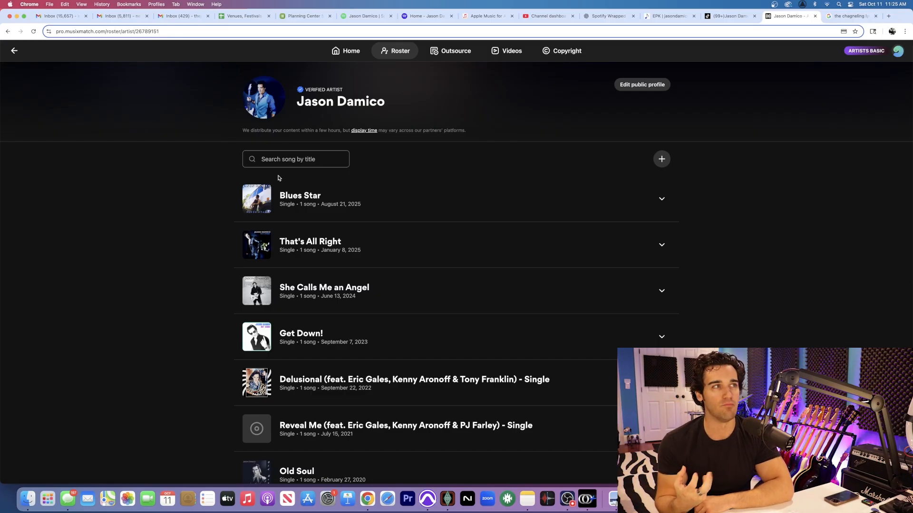
pyautogui.scroll(-3, 224, 190)
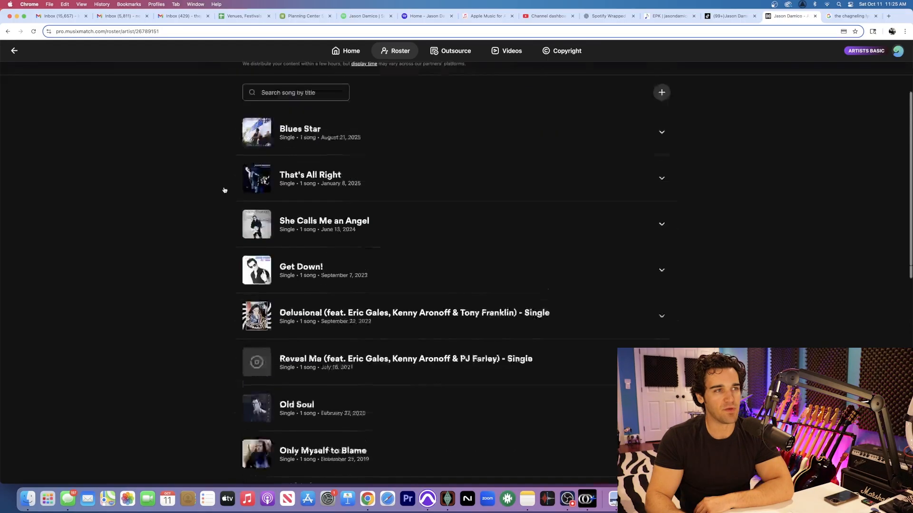
pyautogui.scroll(3, 225, 190)
pyautogui.scroll(-9, 215, 218)
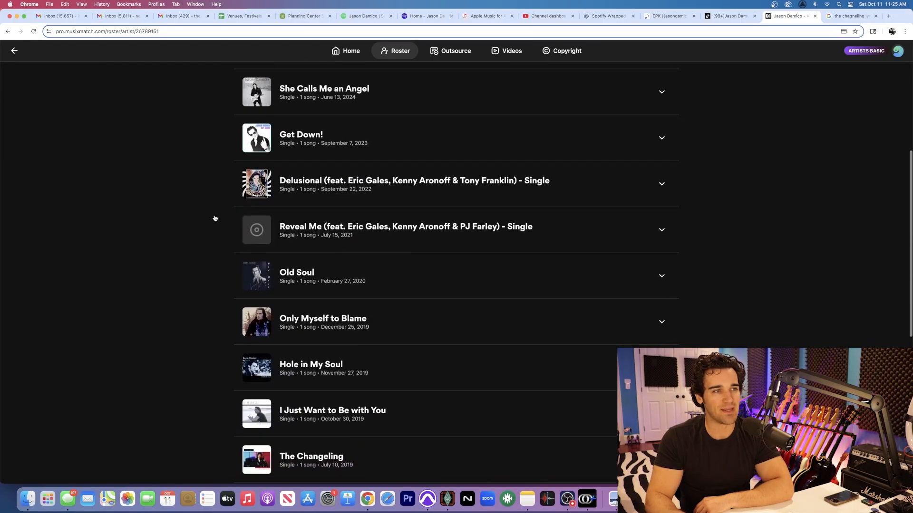
pyautogui.scroll(-15, 215, 218)
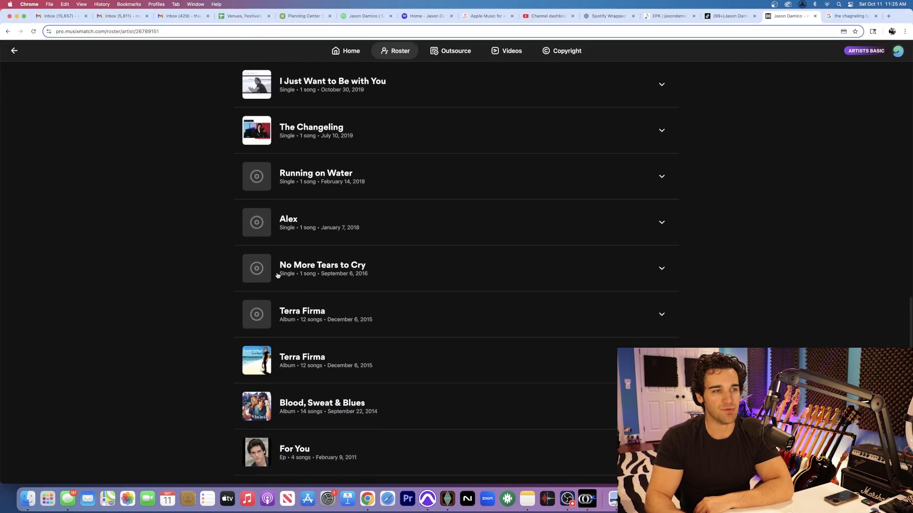
# - Expand the album Blood, Sweat & Blues and start transcribing the song Hold Me a Little Closer (All of My Days)
pyautogui.click(606, 408)
pyautogui.scroll(-3, 606, 407)
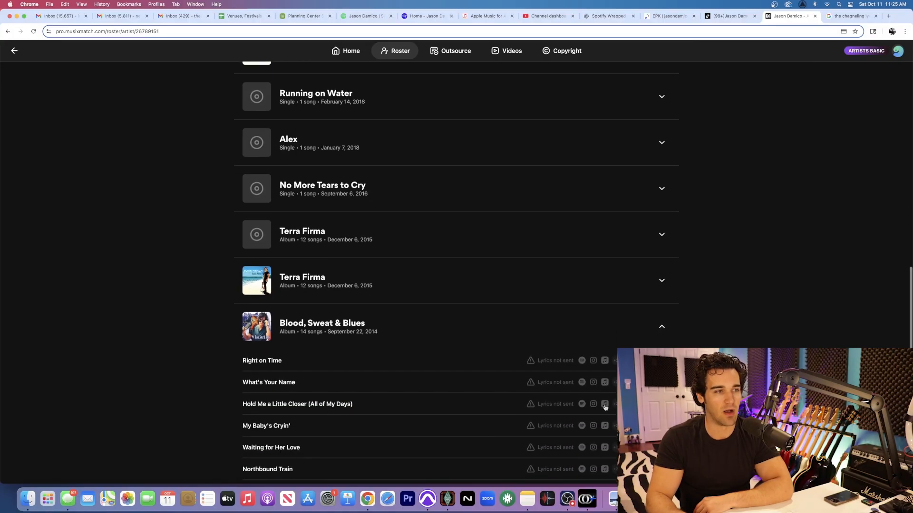
pyautogui.scroll(-1, 289, 385)
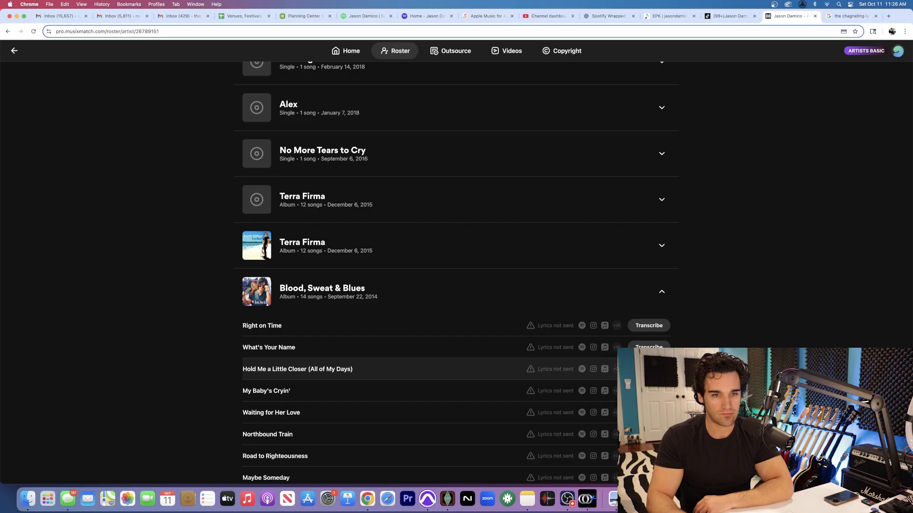
pyautogui.click(648, 369)
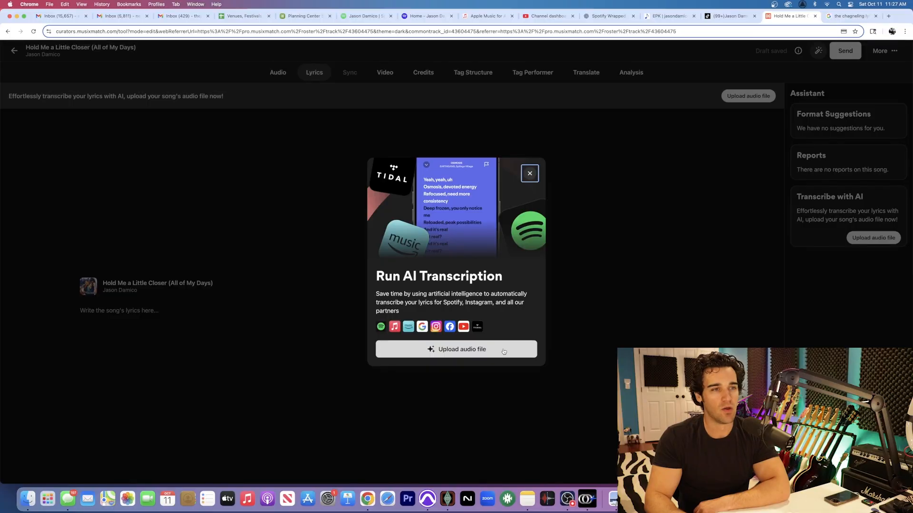
# - Upload holdmealittlecloser_remix_1.0.mp3 from the Bounced Files folder as the song's audio and briefly test its playback
pyautogui.click(504, 352)
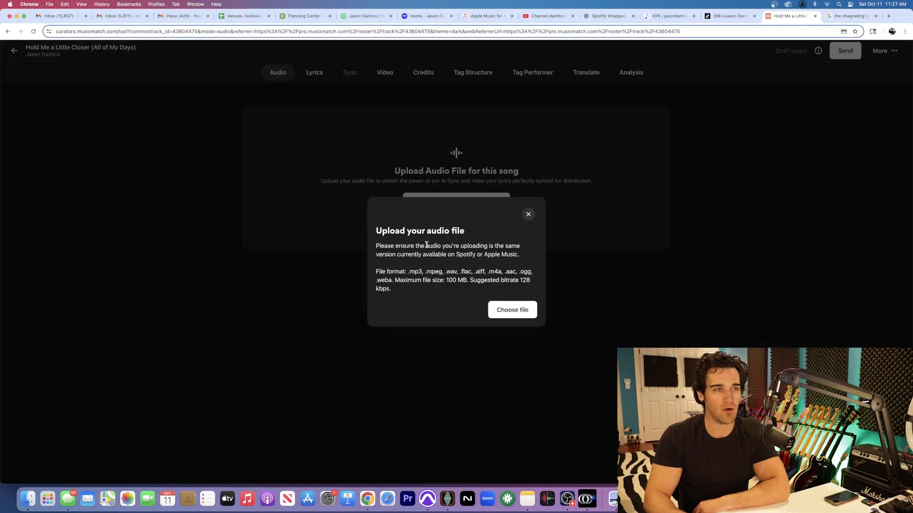
pyautogui.click(511, 311)
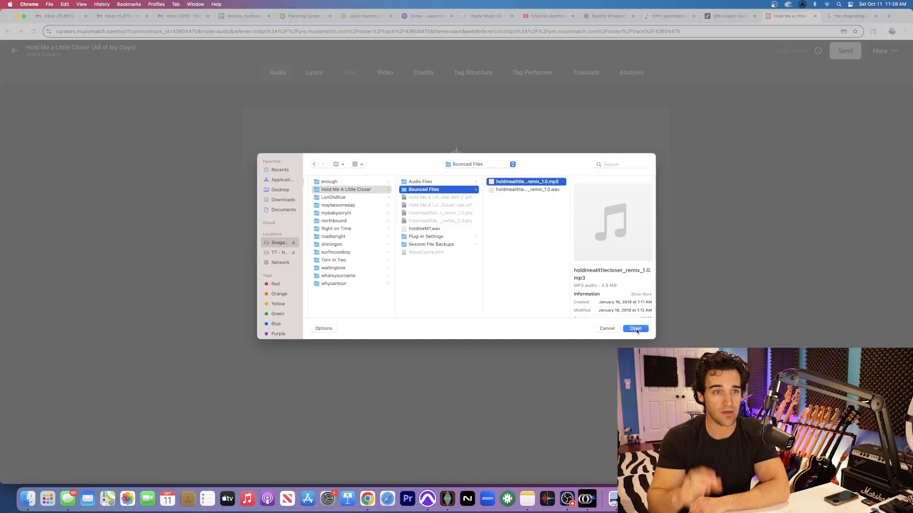
pyautogui.click(636, 329)
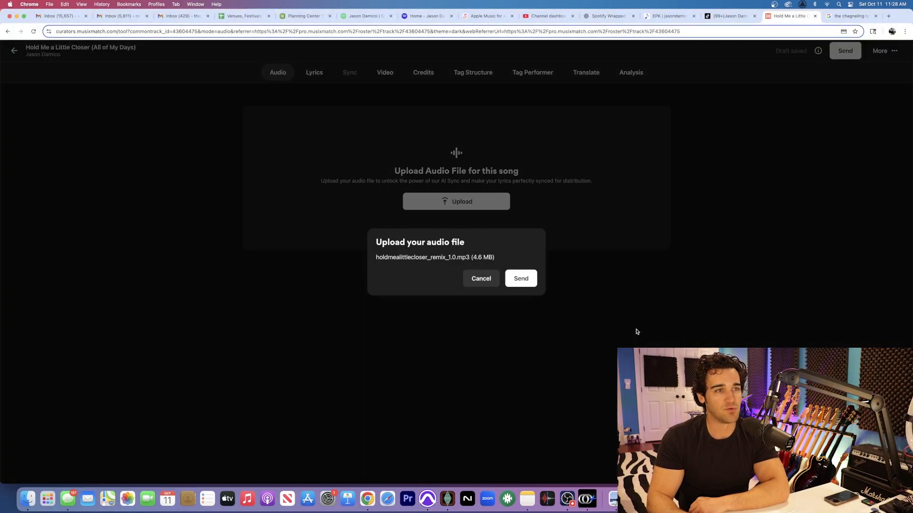
pyautogui.click(525, 278)
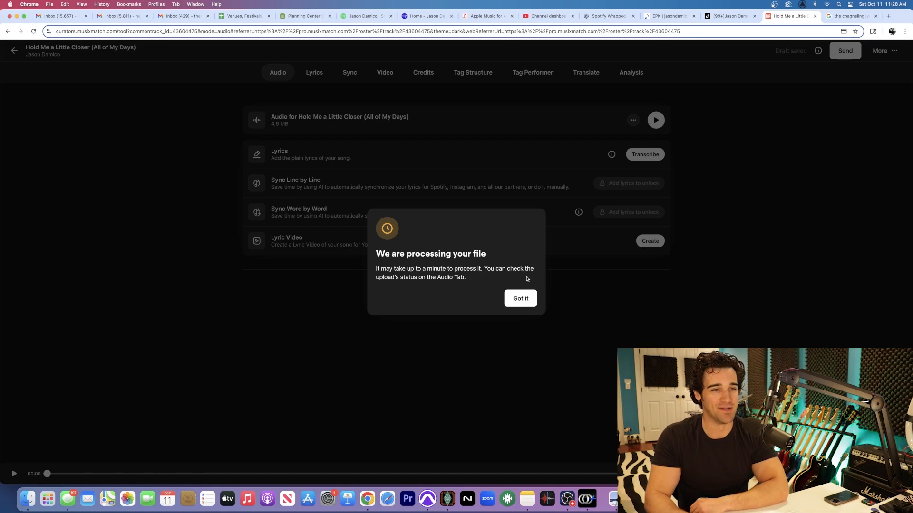
pyautogui.click(519, 301)
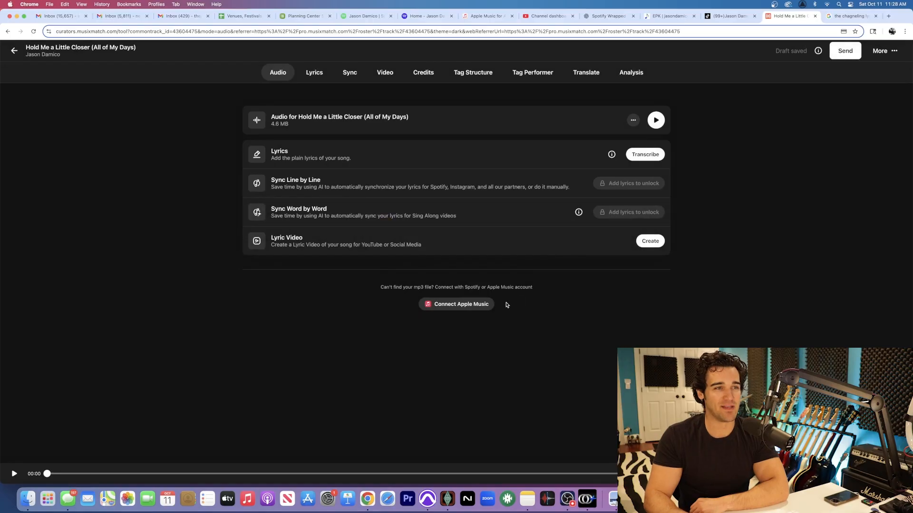
pyautogui.click(655, 120)
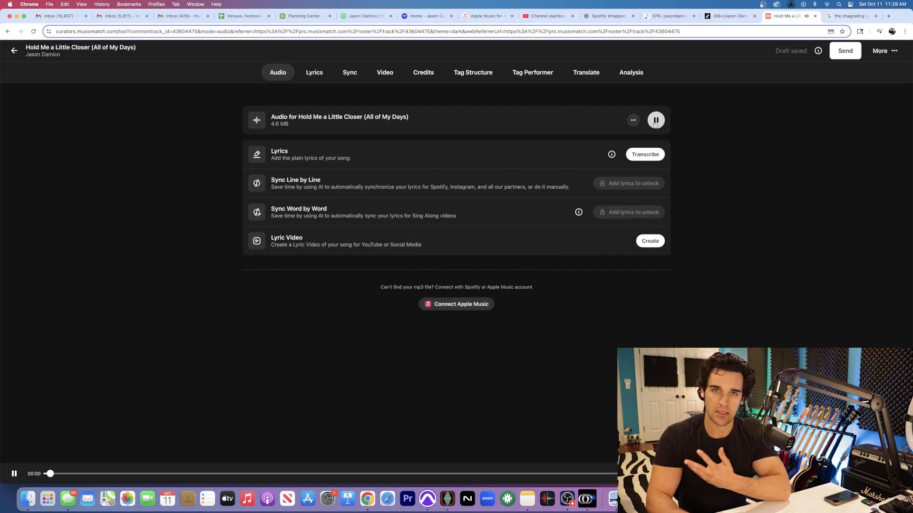
pyautogui.click(655, 121)
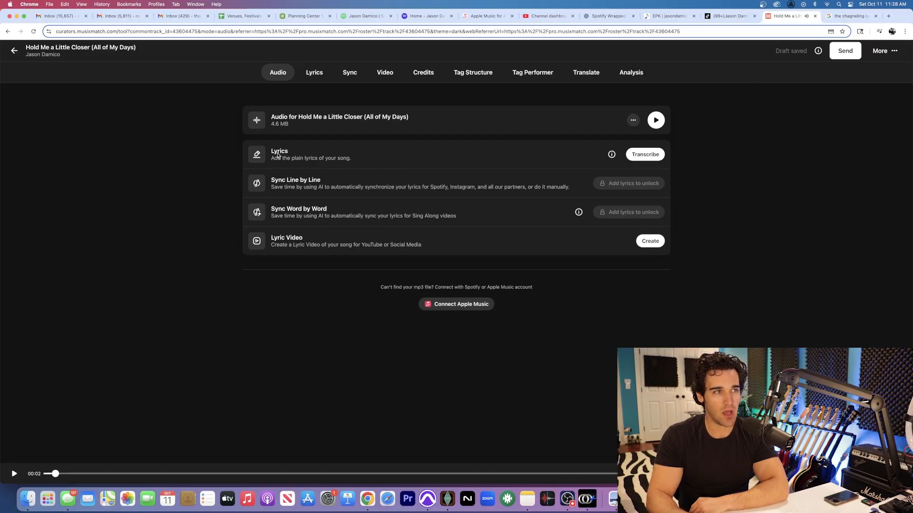
# - Run AI transcription on the uploaded song and open the generated lyrics for review
pyautogui.click(648, 156)
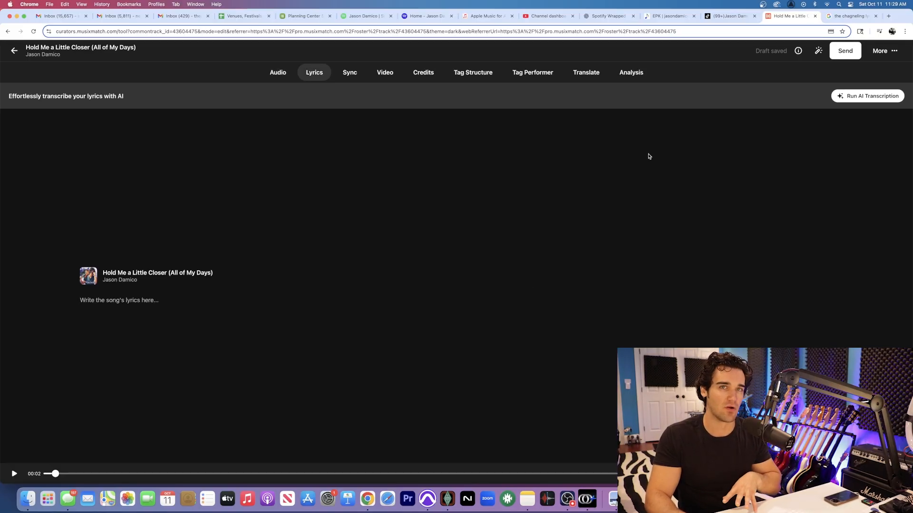
pyautogui.click(129, 299)
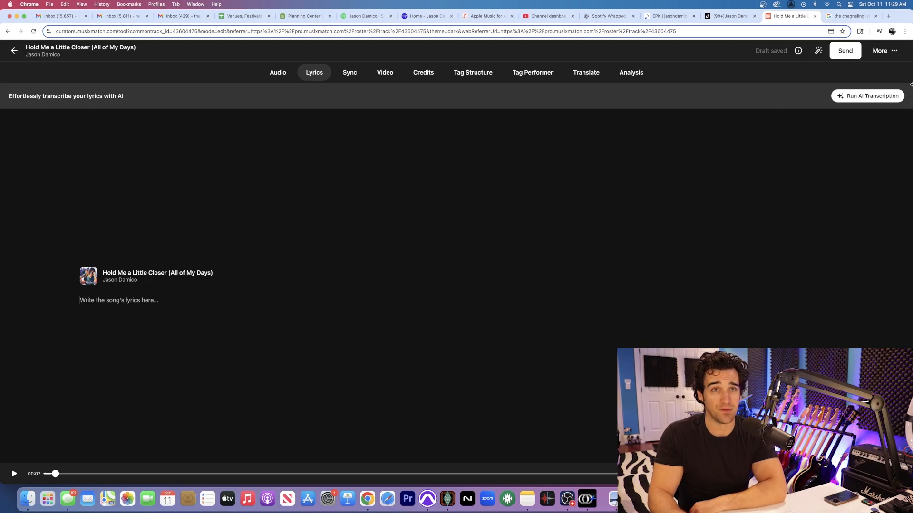
pyautogui.click(883, 97)
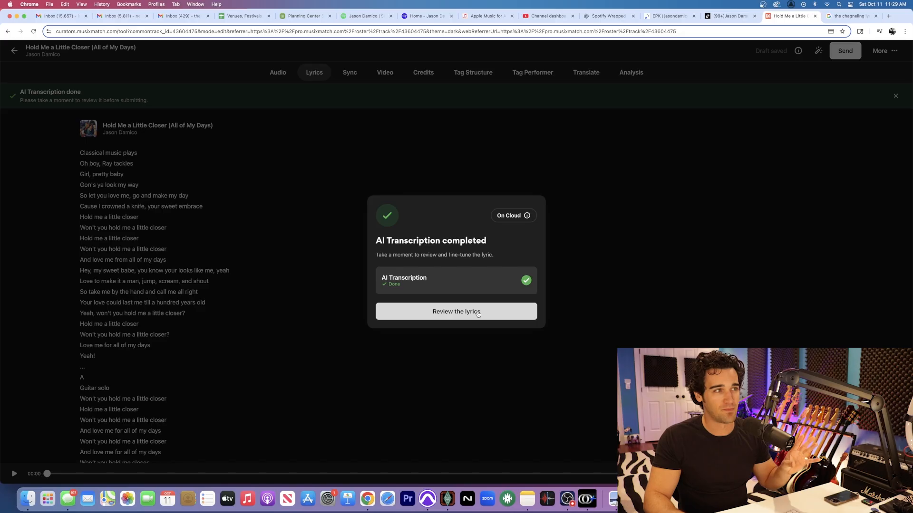
pyautogui.click(478, 314)
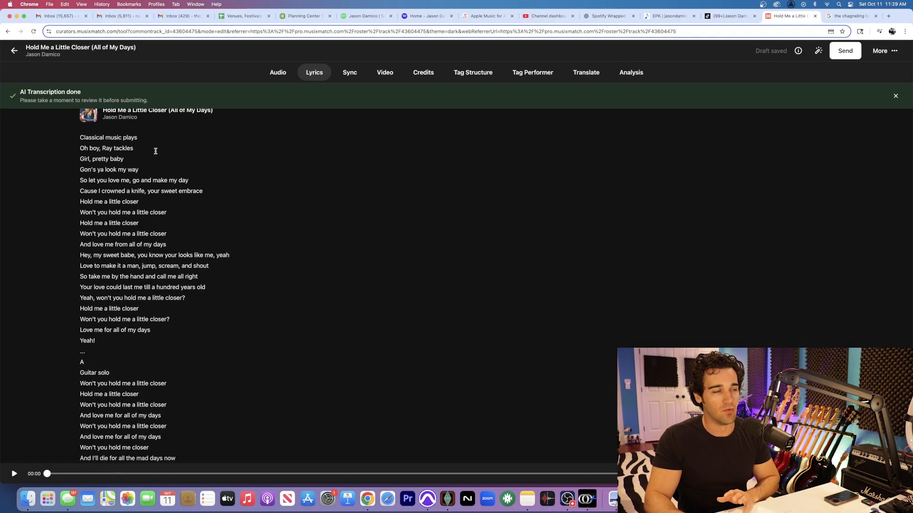
pyautogui.scroll(-1, 146, 225)
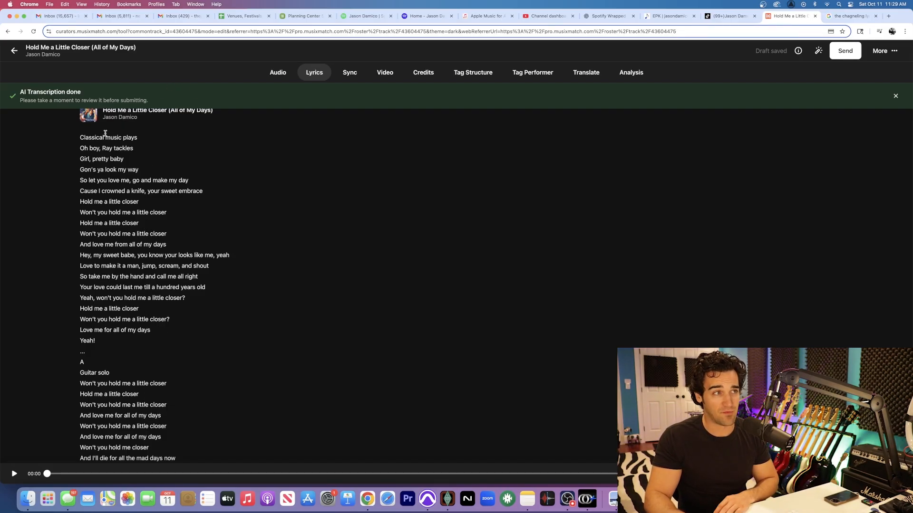
# - Dismiss the transcription notice and copy all the transcribed lyrics
pyautogui.moveTo(182, 459); pyautogui.dragTo(82, 141)
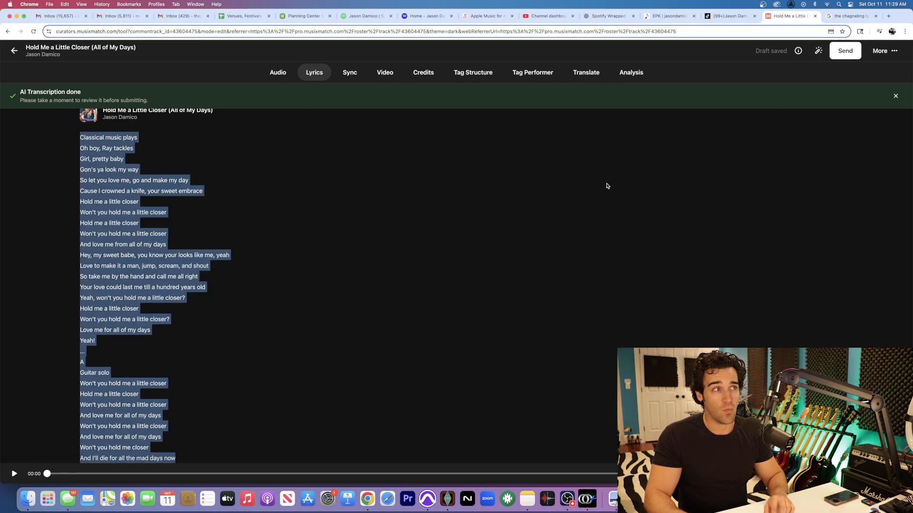
pyautogui.click(895, 95)
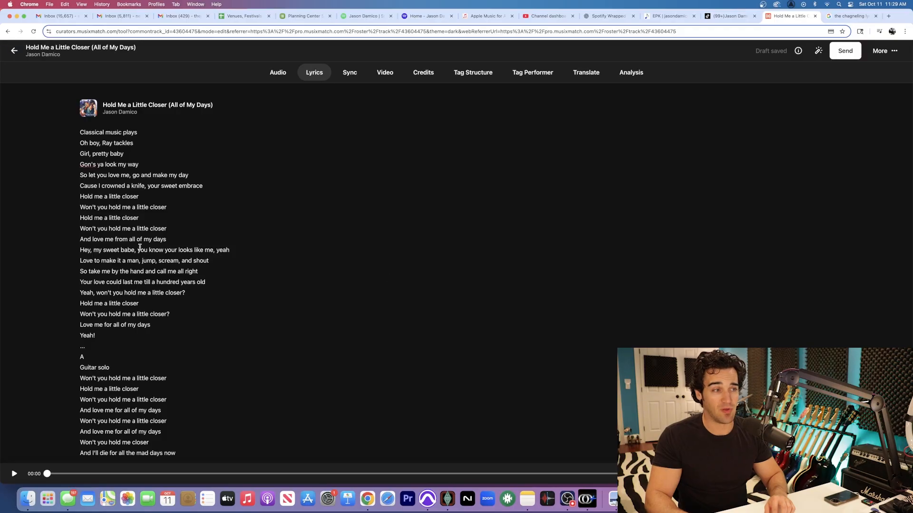
pyautogui.moveTo(181, 453); pyautogui.dragTo(47, 85)
pyautogui.press('super+c')
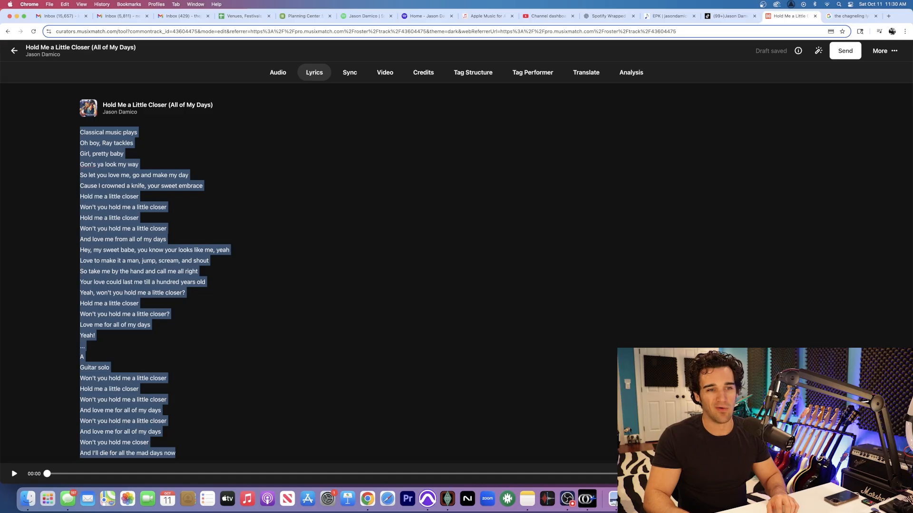
# - Switch to Pages, close the setlist document, and create a new document from the Blank template
pyautogui.click(823, 499)
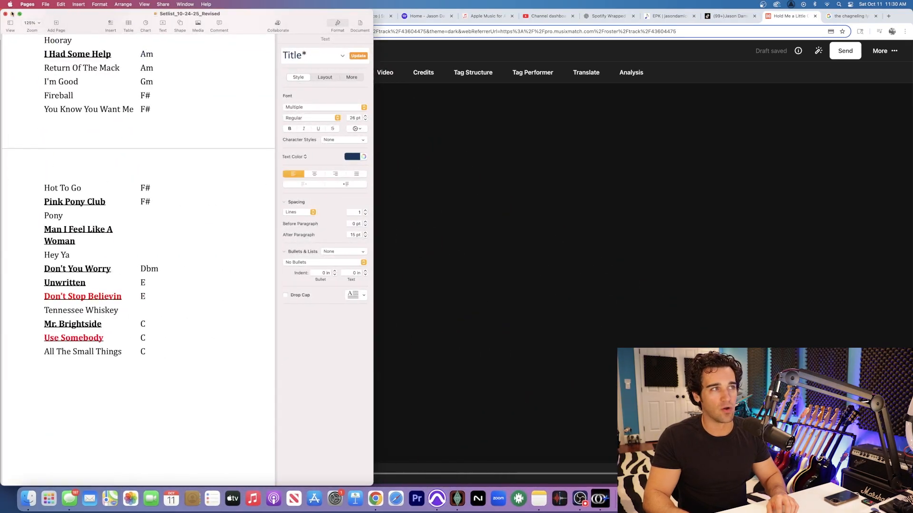
pyautogui.click(12, 14)
pyautogui.click(46, 5)
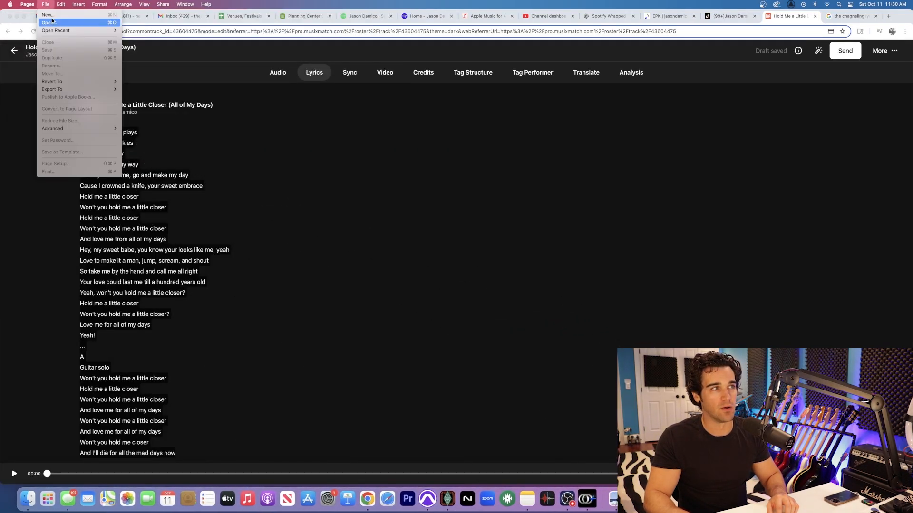
pyautogui.click(54, 14)
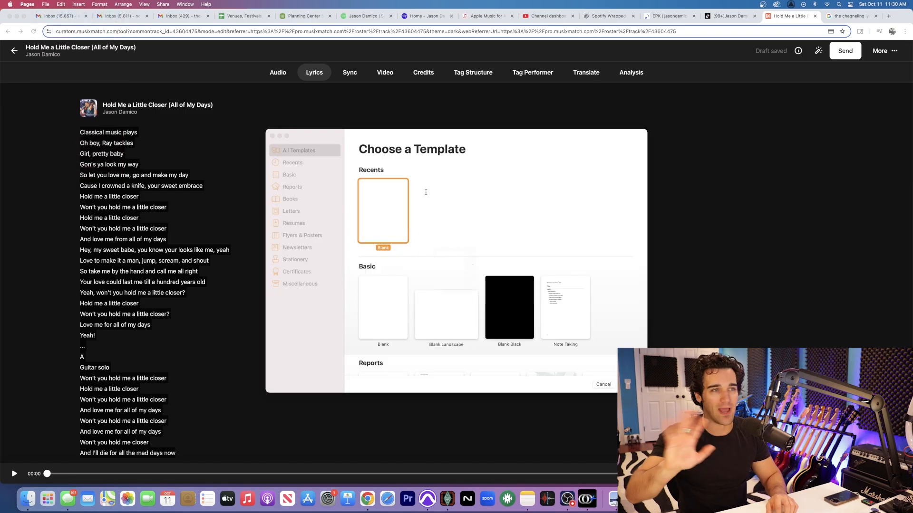
pyautogui.press('Return')
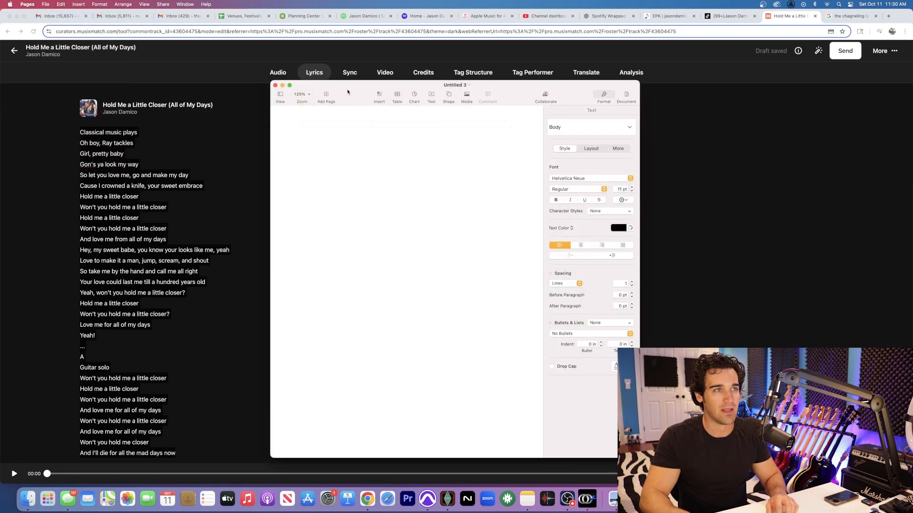
# - Place the new document beside the transcribed lyrics and paste the copied lyrics into it
pyautogui.moveTo(348, 91); pyautogui.dragTo(635, 76)
pyautogui.press('super+v')
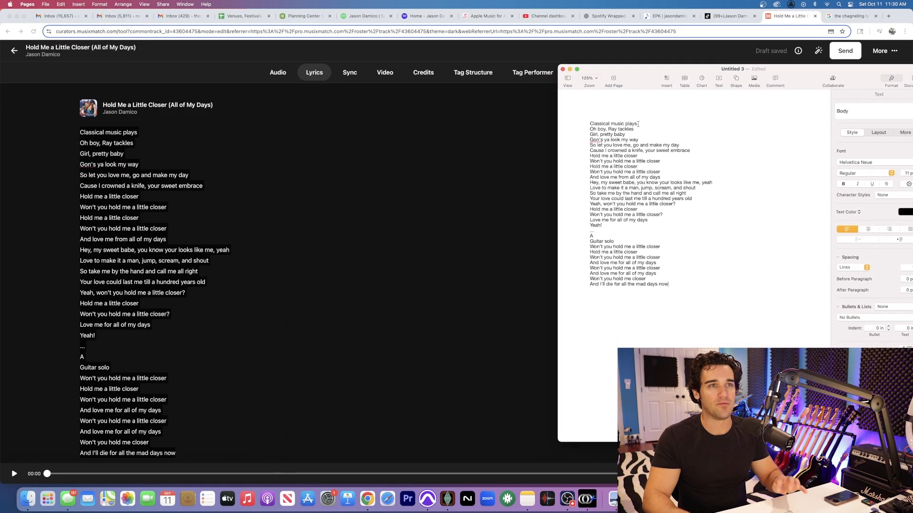
pyautogui.click(590, 99)
pyautogui.click(639, 124)
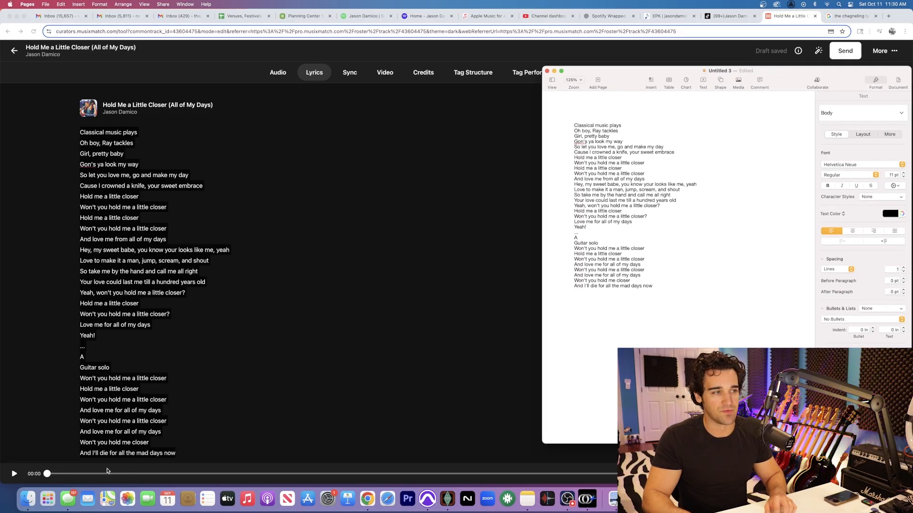
# - Play part of the song's first verse, up to 0:33, to check the transcribed lyrics against the audio
pyautogui.click(97, 474)
pyautogui.moveTo(97, 474); pyautogui.dragTo(155, 473)
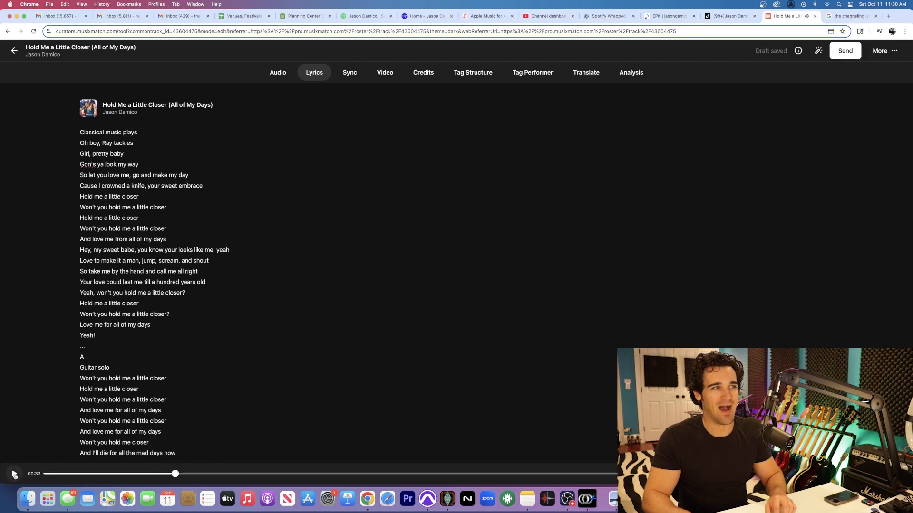
pyautogui.click(14, 473)
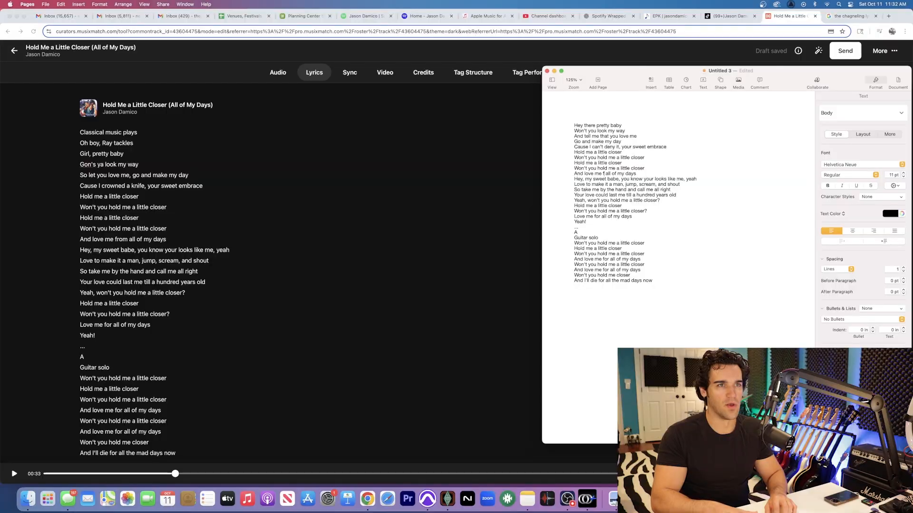
# - Correct the pasted lyrics to "And love me for all of my days" and end the next line with "your looks knock me out"
pyautogui.write('or')
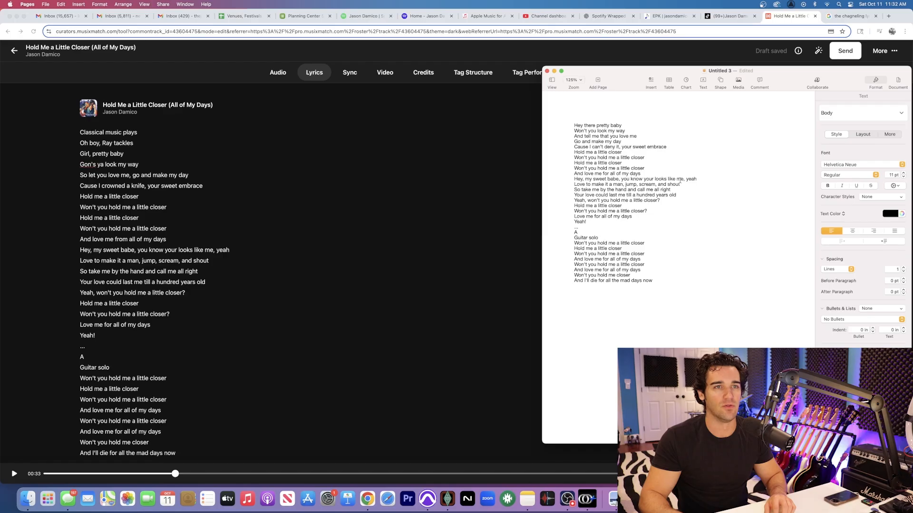
pyautogui.moveTo(697, 179); pyautogui.dragTo(667, 179)
pyautogui.press('BackSpace')
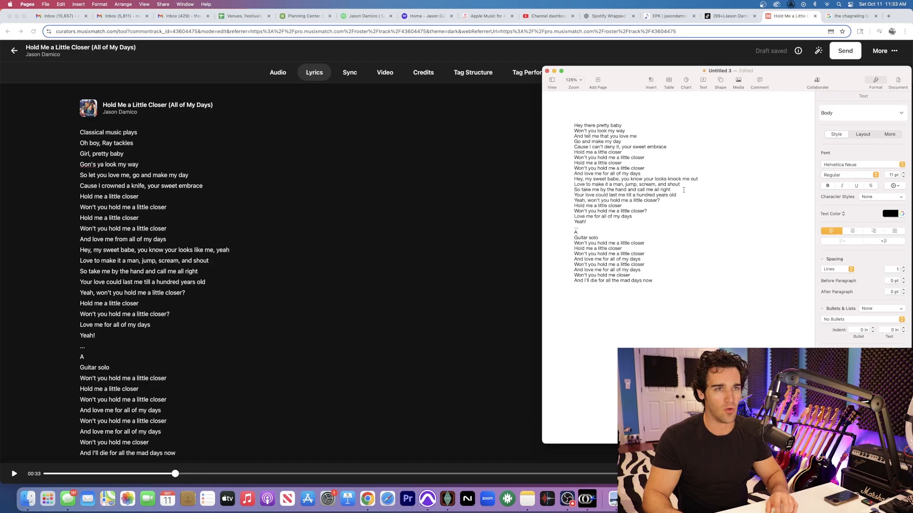
# - Add the heading "Hold Me A Little Closer - Lyrics" above the first lyric line, separated by a blank line
pyautogui.click(574, 125)
pyautogui.press('Return')
pyautogui.press('Return')
pyautogui.press('Up')
pyautogui.press('Up')
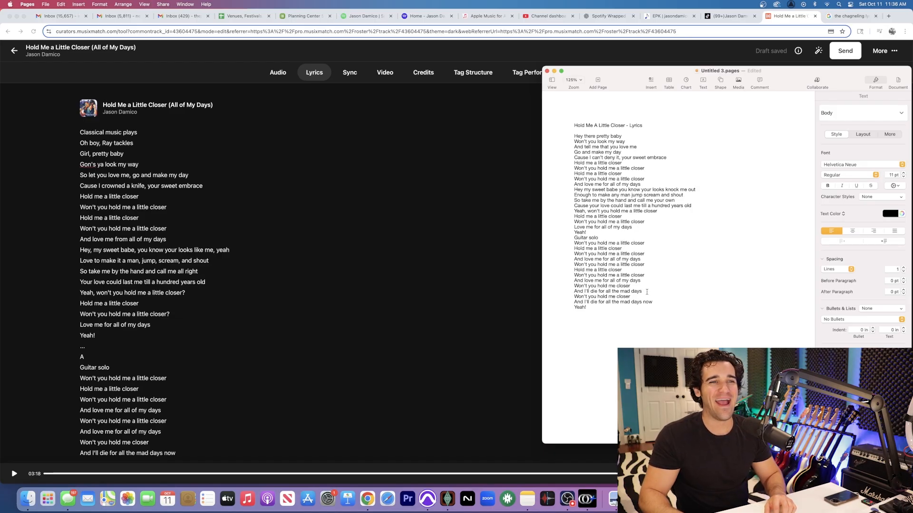
# - Correct both "I'll die for all the mad days" lines near the end to "And love me for all of my days"
pyautogui.moveTo(646, 292); pyautogui.dragTo(585, 292)
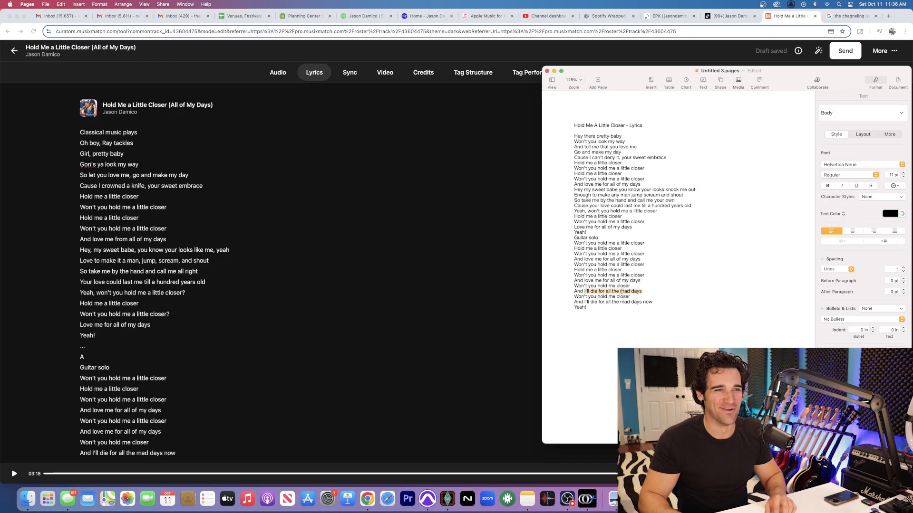
pyautogui.write('love')
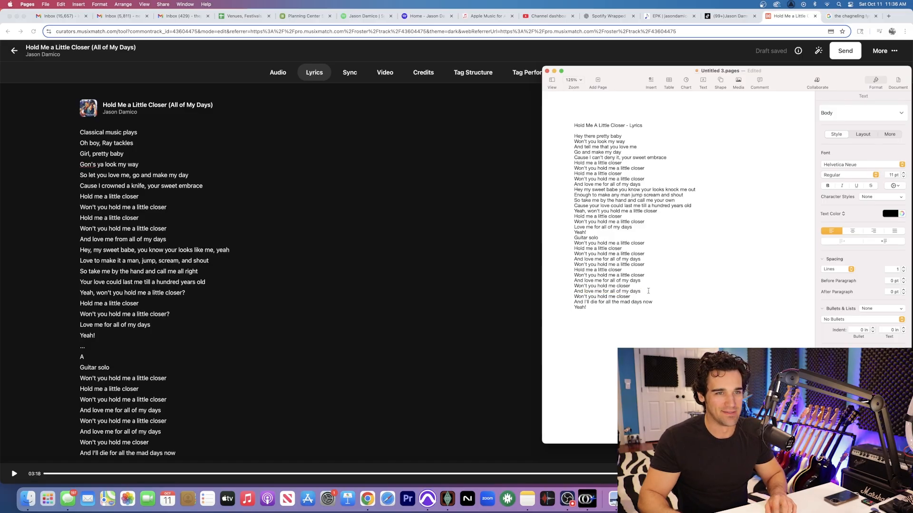
pyautogui.moveTo(648, 291); pyautogui.dragTo(585, 293)
pyautogui.press('super+c')
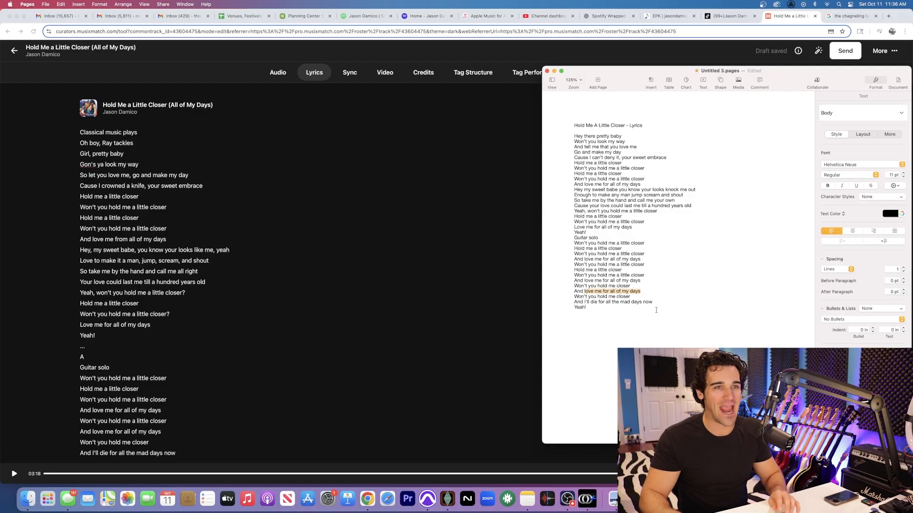
pyautogui.moveTo(655, 304); pyautogui.dragTo(581, 308)
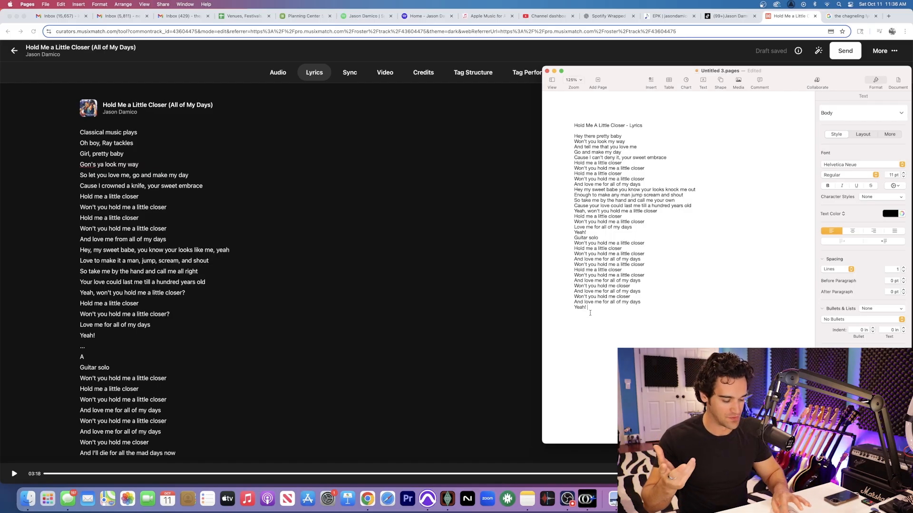
# - Save the document as "Hold Me A Little Closer - Lyrics" in the folder with the other songs' lyrics
pyautogui.press('super+s')
pyautogui.write('Hold Me A Little Closer - Lyrics')
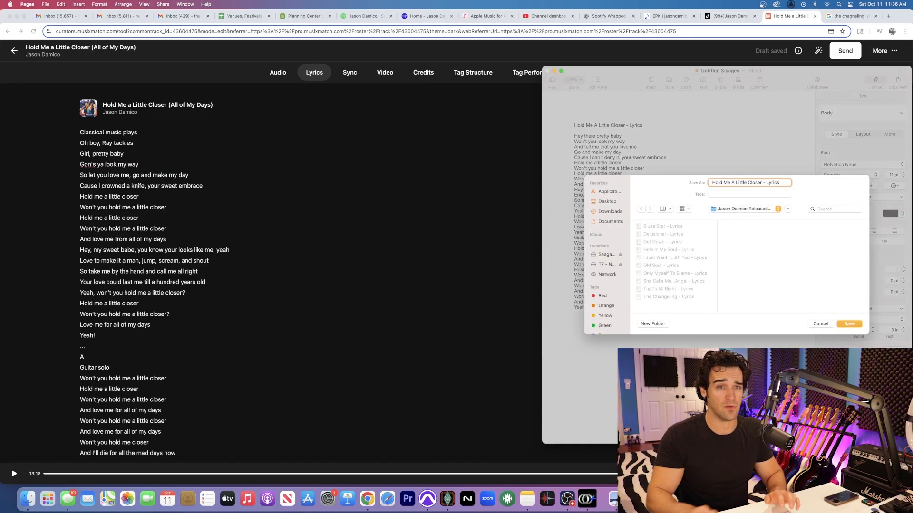
pyautogui.click(846, 326)
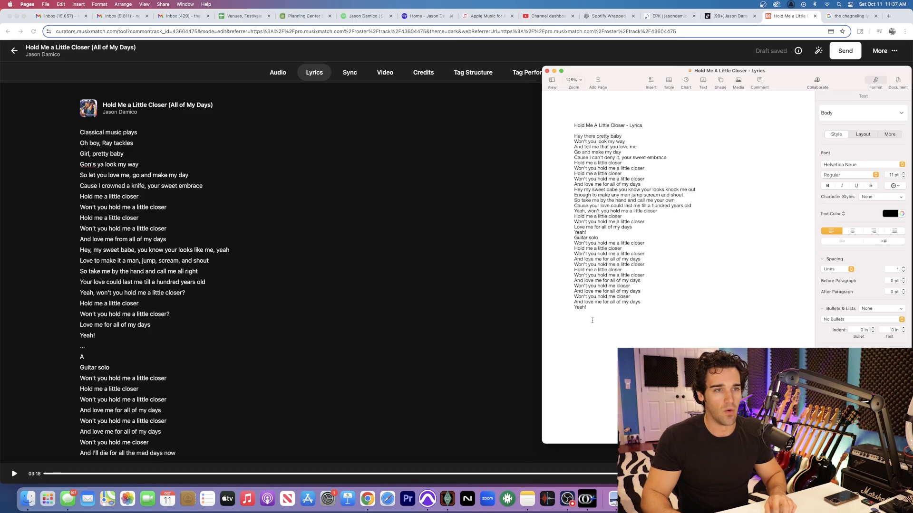
# - Copy the corrected lyrics without the heading and paste them over the whole AI transcription in Musixmatch
pyautogui.moveTo(589, 307); pyautogui.dragTo(519, 135)
pyautogui.press('super+c')
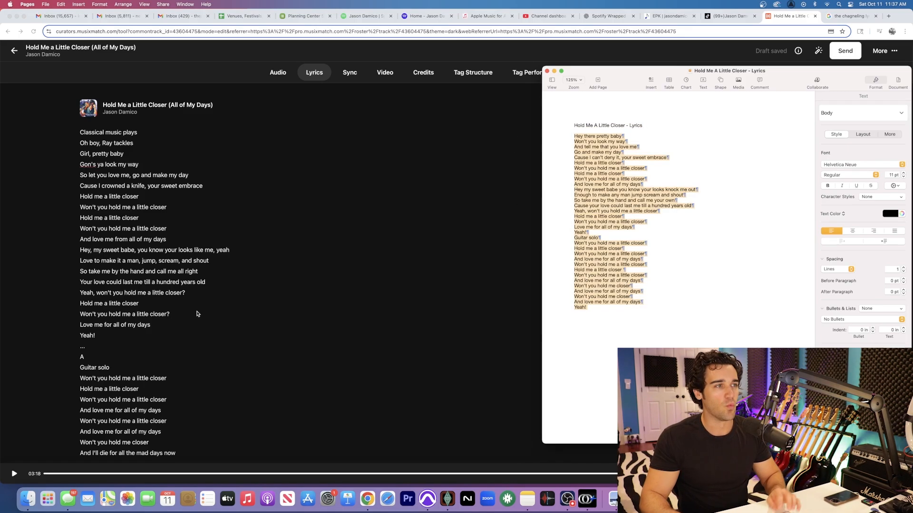
pyautogui.click(200, 349)
pyautogui.moveTo(182, 463); pyautogui.dragTo(59, 149)
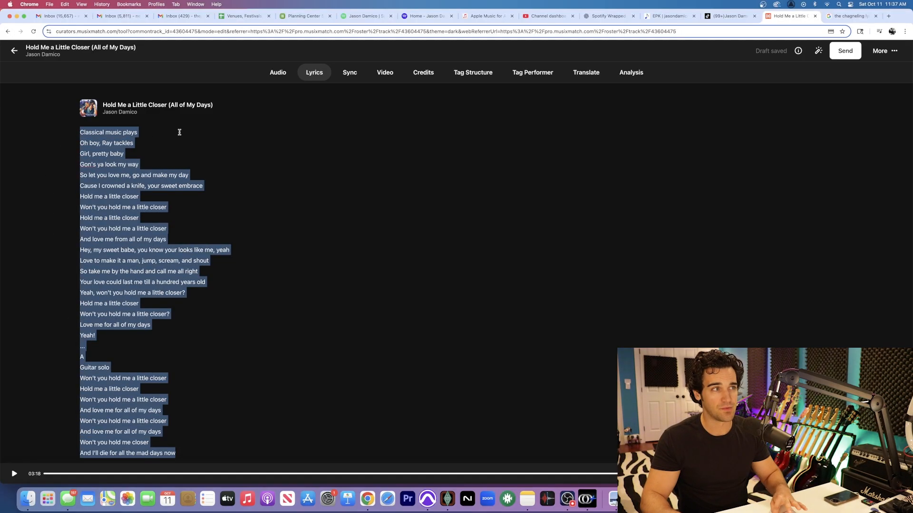
pyautogui.press('super+v')
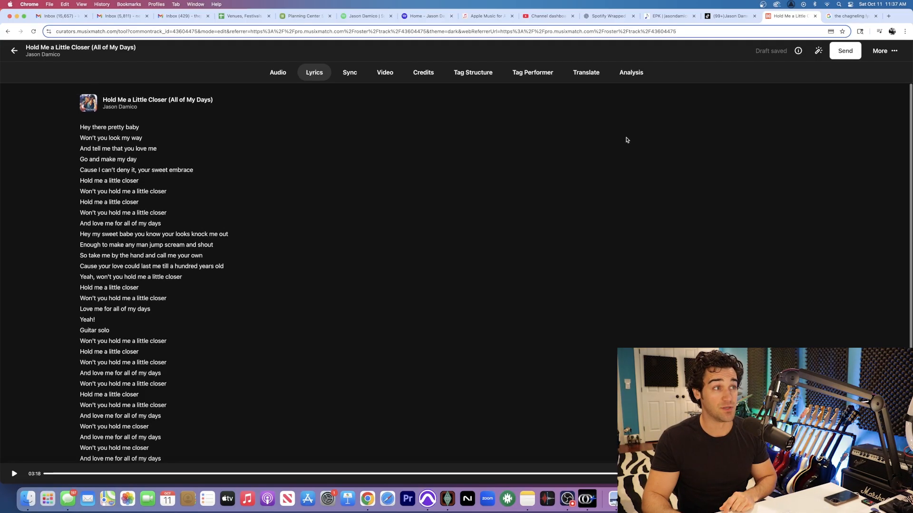
pyautogui.scroll(1, 628, 139)
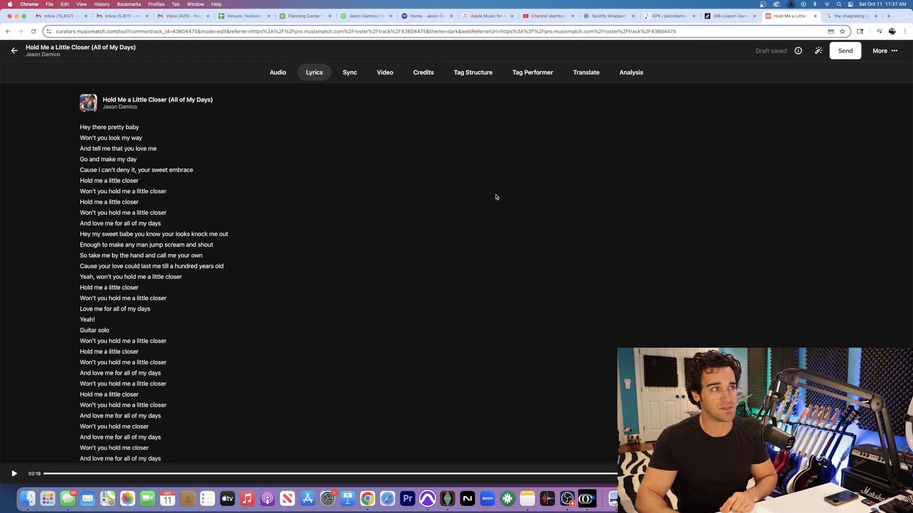
# - Reload the song's lyrics editor, dismiss the AI transcription offer and paste the corrected lyrics into the empty lyrics area
pyautogui.click(33, 32)
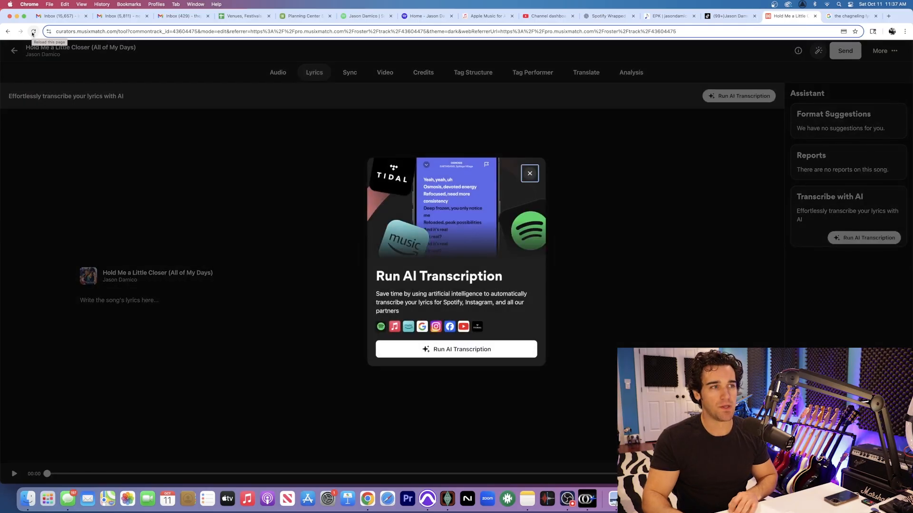
pyautogui.click(529, 174)
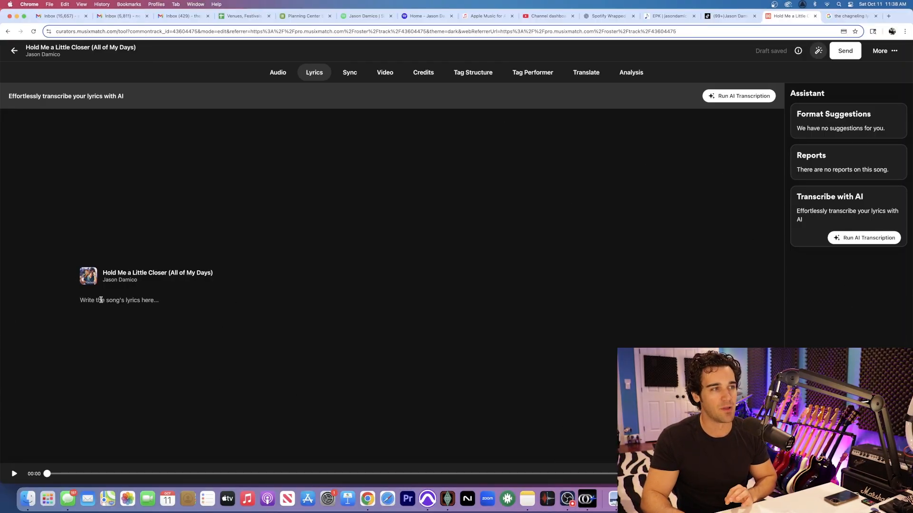
pyautogui.press('super+v')
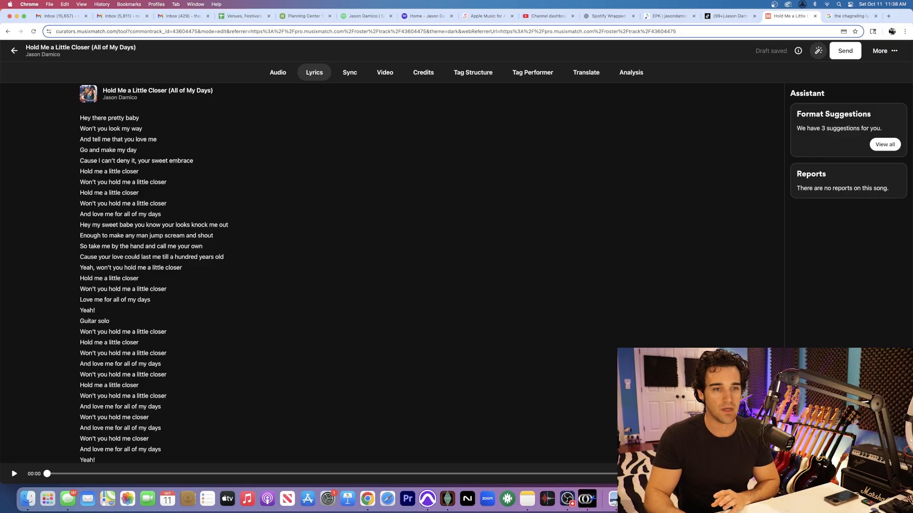
pyautogui.press('super+Tab')
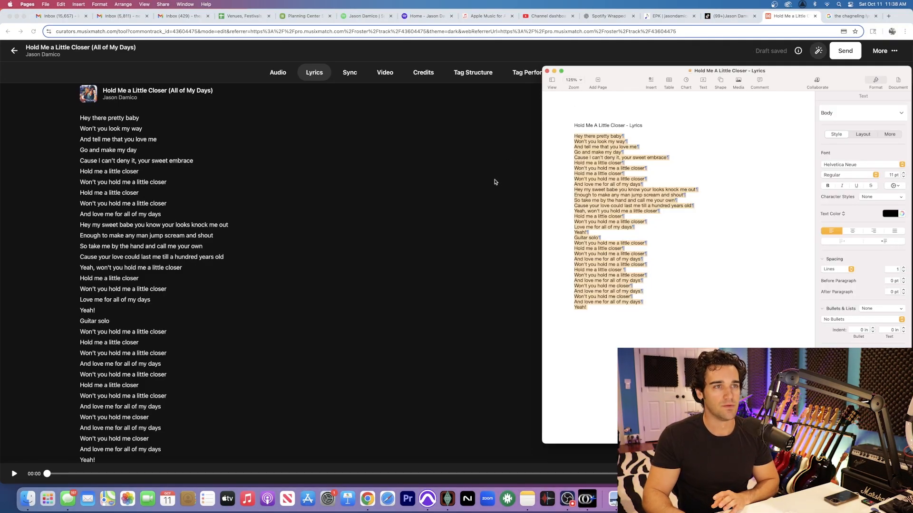
pyautogui.click(495, 182)
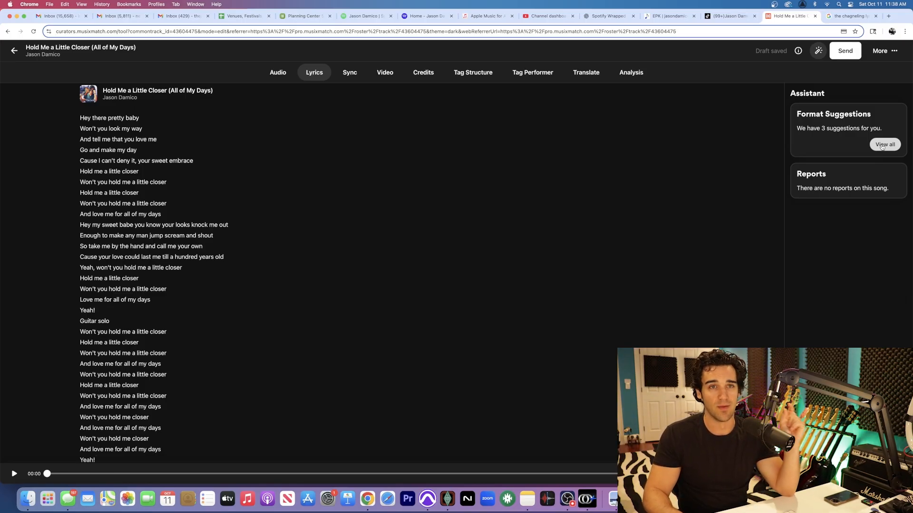
# - Resolve the format suggestions by trimming the lines, replacing the forbidden characters and deleting the "Guitar solo" line
pyautogui.click(882, 146)
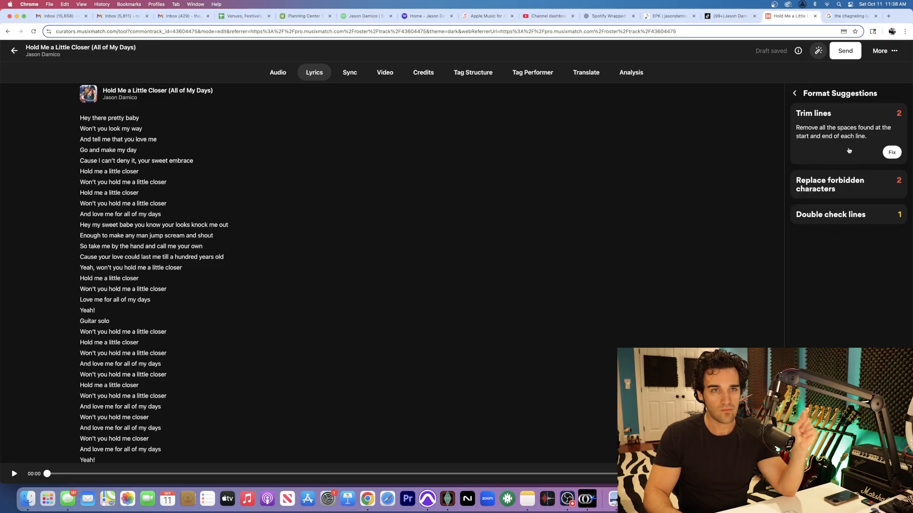
pyautogui.click(892, 152)
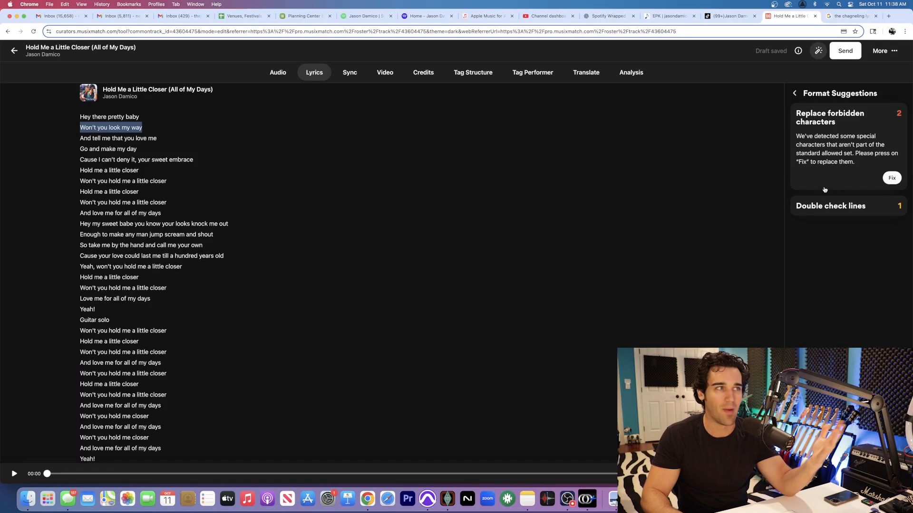
pyautogui.click(887, 179)
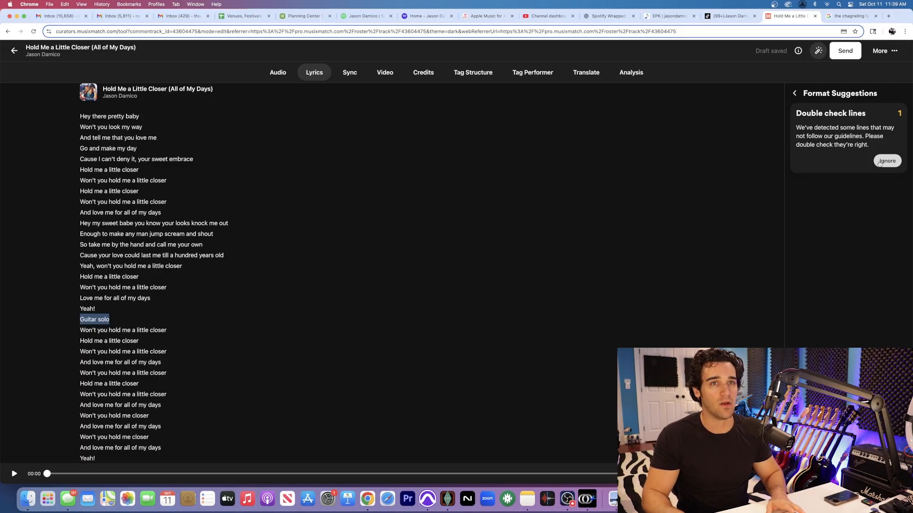
pyautogui.moveTo(112, 318); pyautogui.dragTo(77, 319)
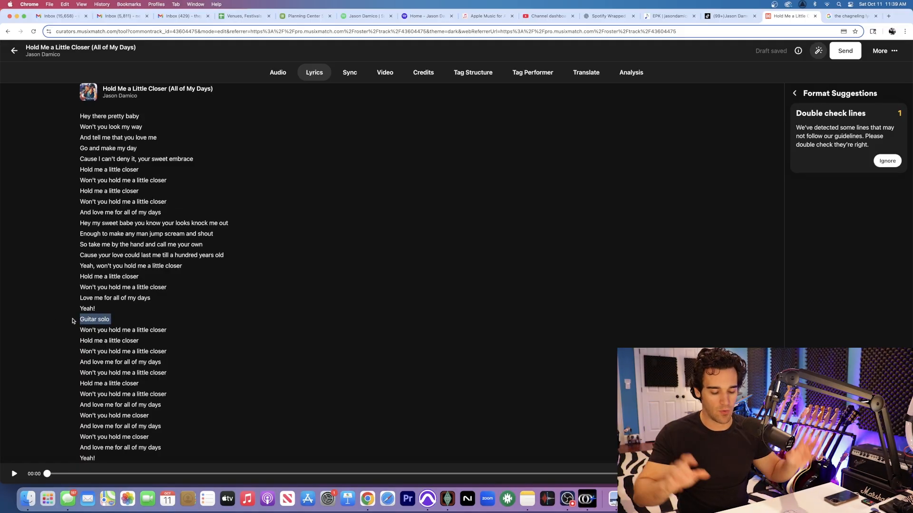
pyautogui.press('BackSpace')
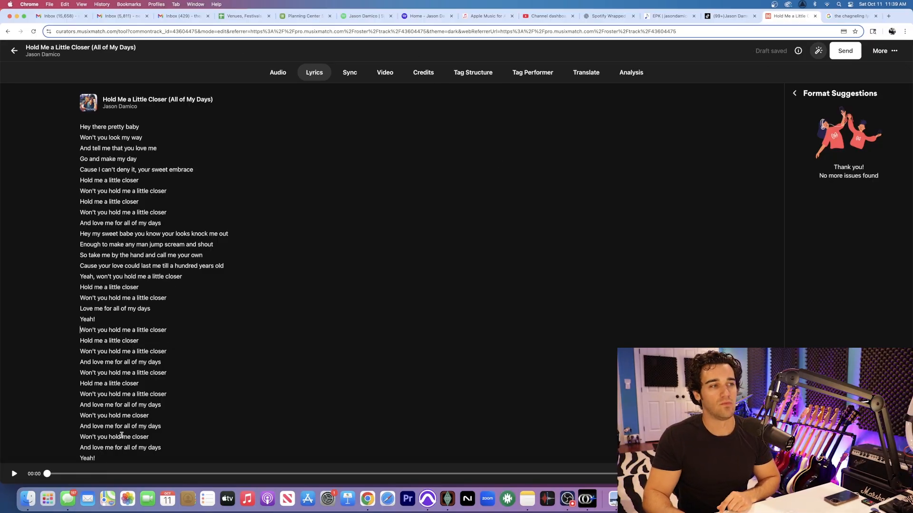
# - Copy all the cleaned-up lyrics and paste them over the selected lyrics in the Pages document
pyautogui.moveTo(103, 459); pyautogui.dragTo(51, 133)
pyautogui.press('super+c')
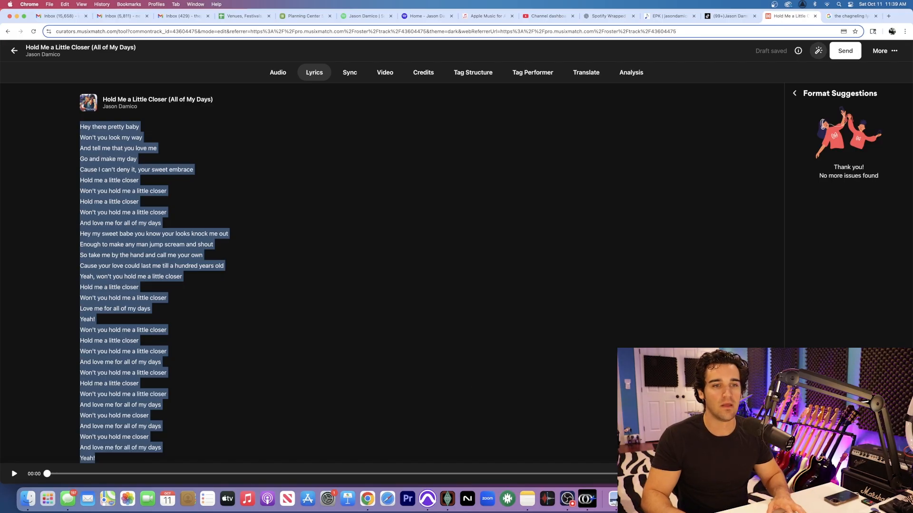
pyautogui.click(634, 499)
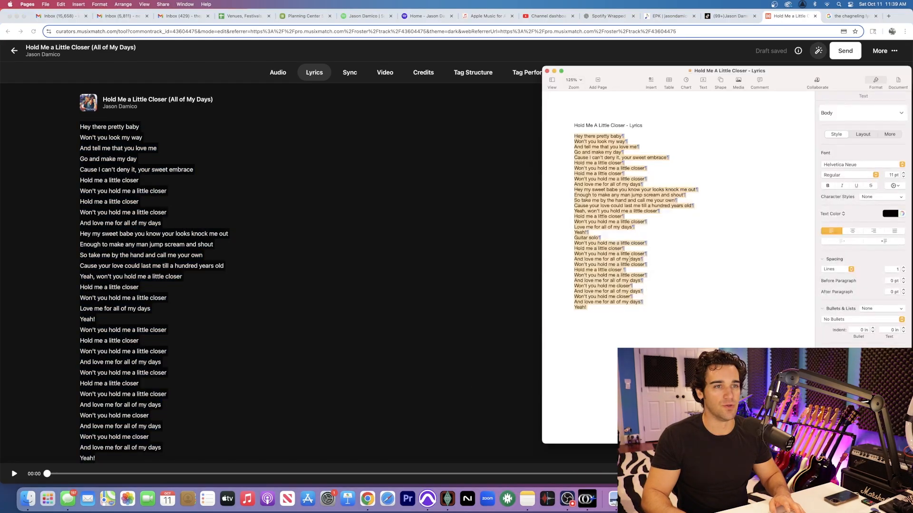
pyautogui.press('super+v')
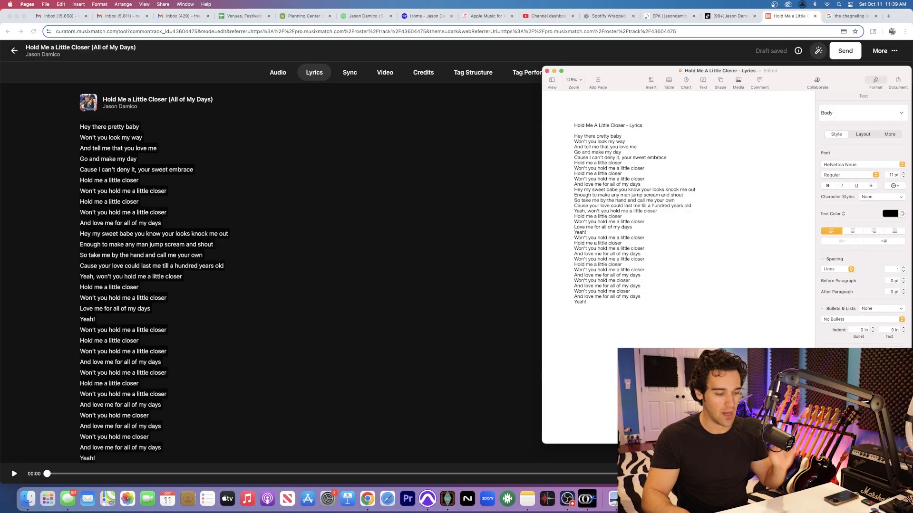
pyautogui.press('Return')
# - Return to Musixmatch in Chrome and run AI Sync on the lyrics with English as the song language
pyautogui.press('super+Tab')
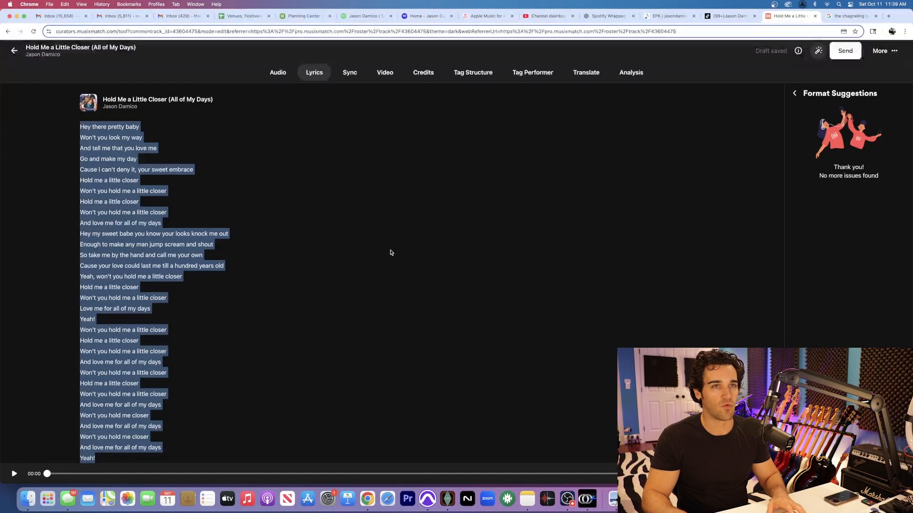
pyautogui.click(350, 74)
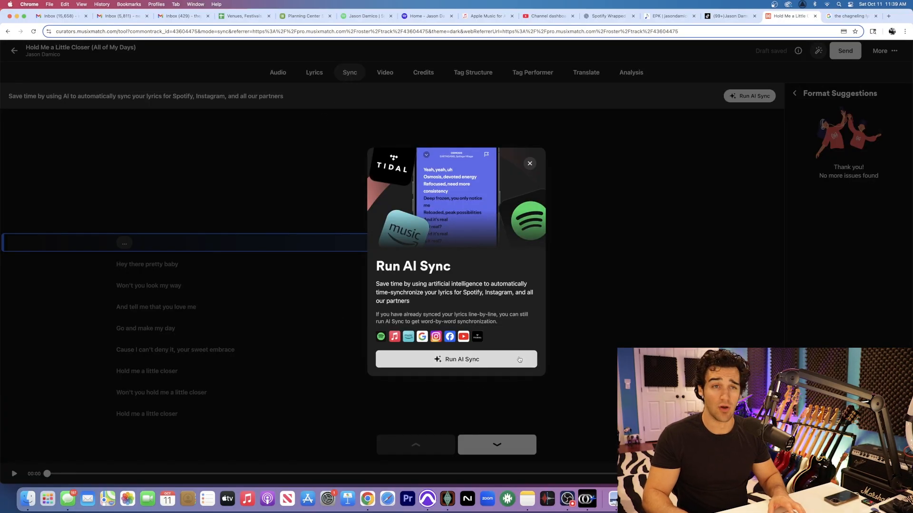
pyautogui.click(519, 360)
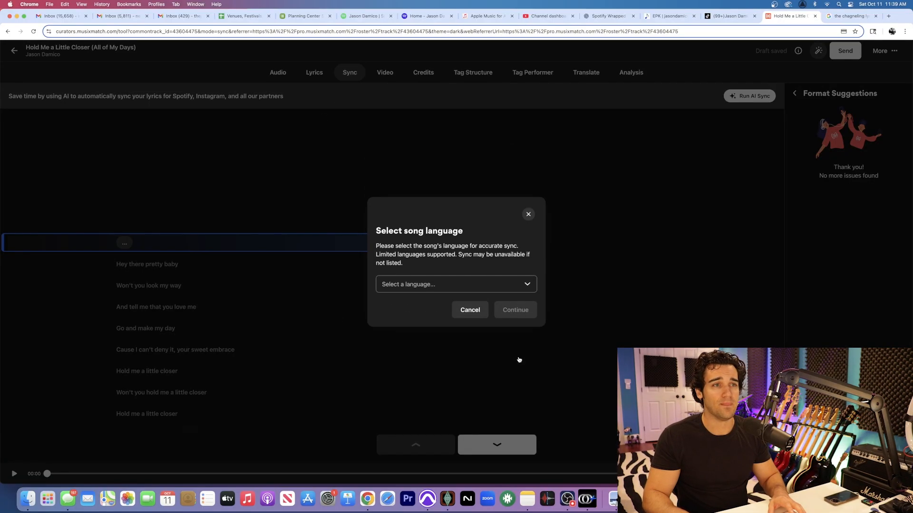
pyautogui.click(453, 285)
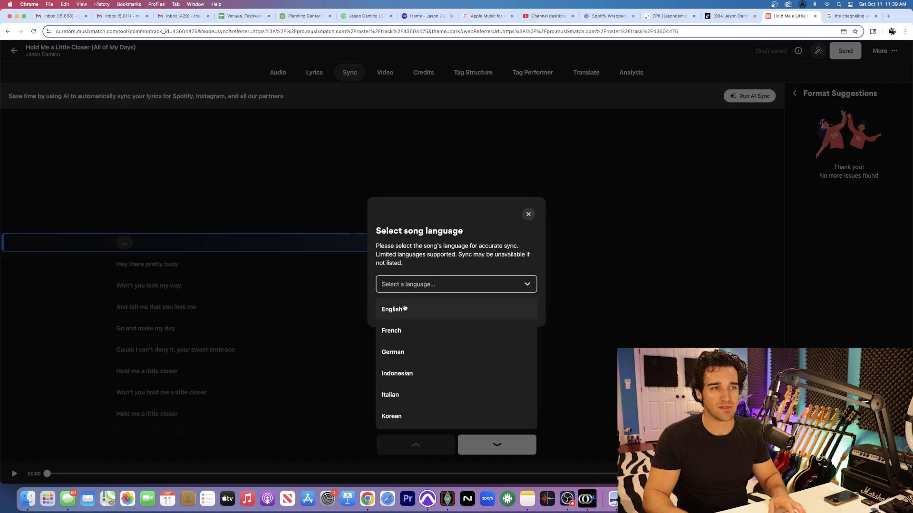
pyautogui.click(405, 309)
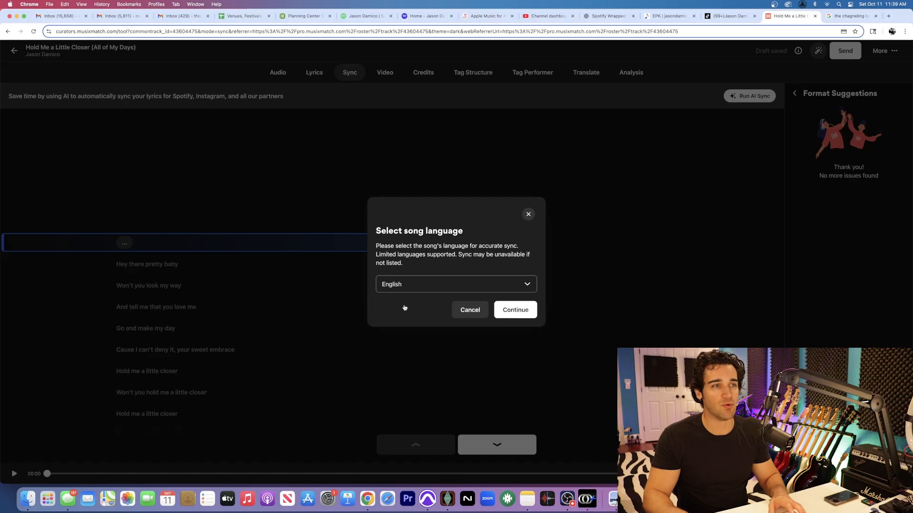
pyautogui.click(529, 314)
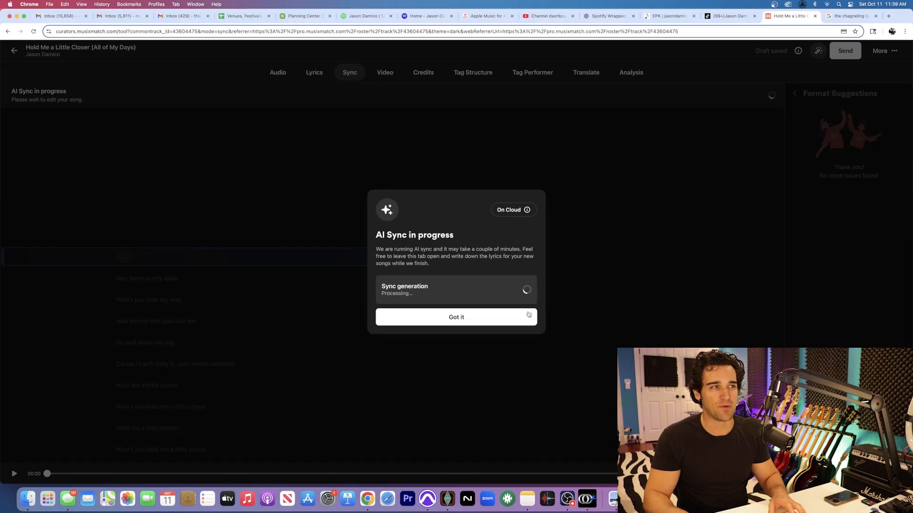
pyautogui.click(495, 317)
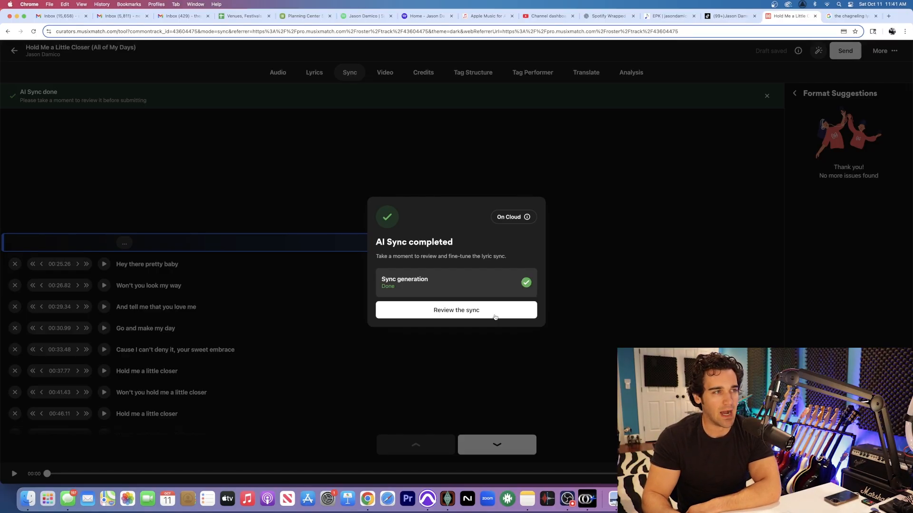
# - Review the AI sync by playing the first three lines, from "Hey there pretty baby" to "And tell me that you love me"
pyautogui.click(495, 317)
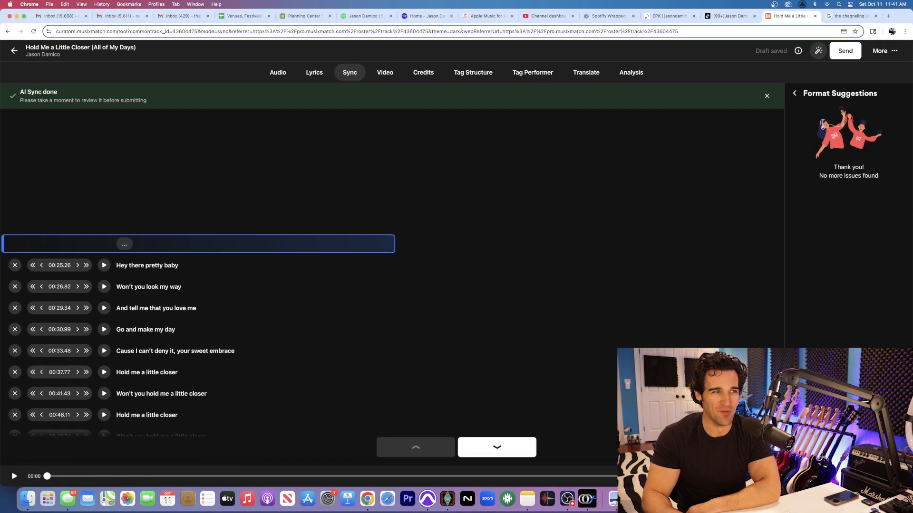
pyautogui.click(767, 97)
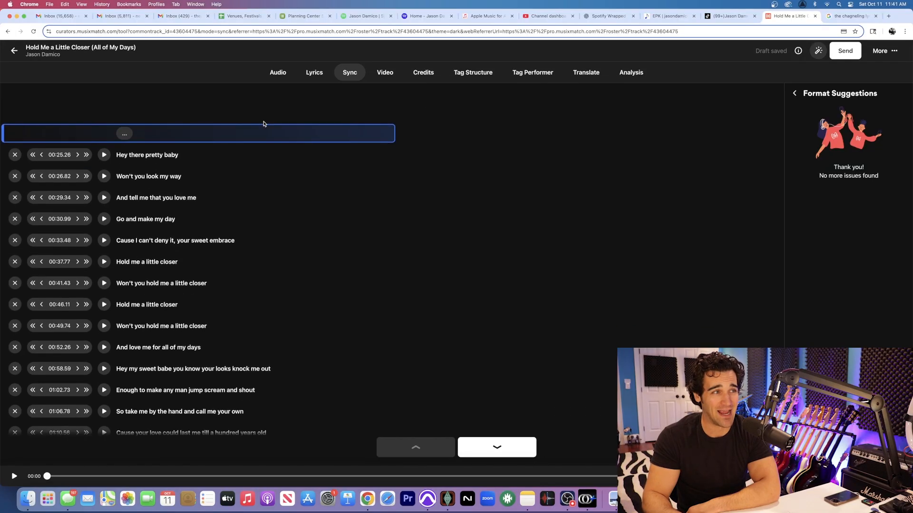
pyautogui.click(103, 155)
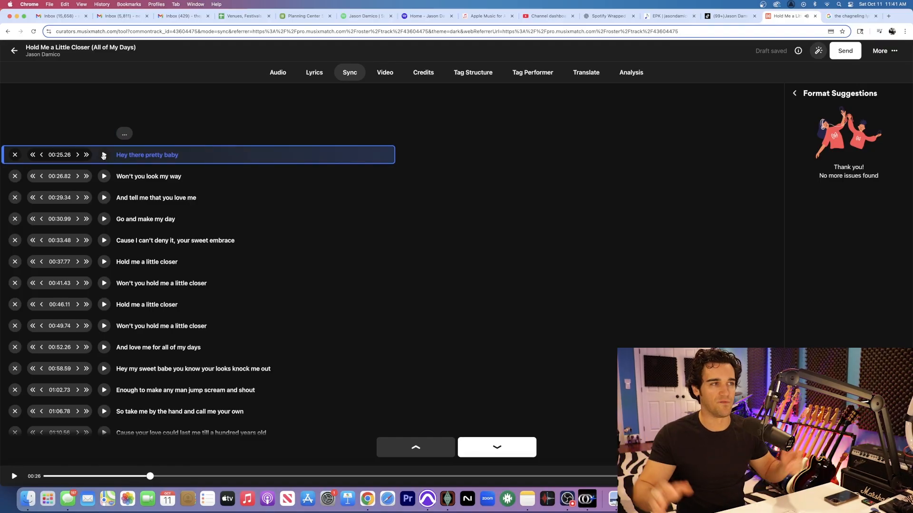
pyautogui.click(104, 177)
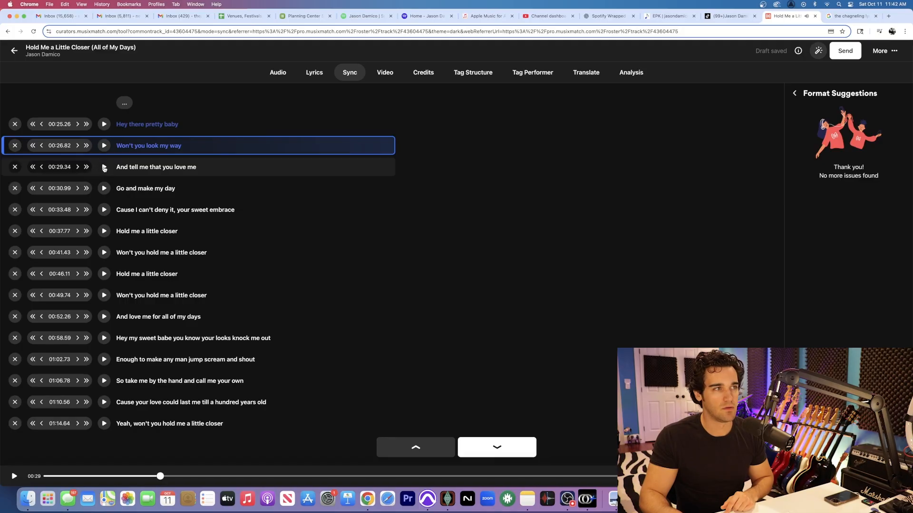
pyautogui.click(103, 167)
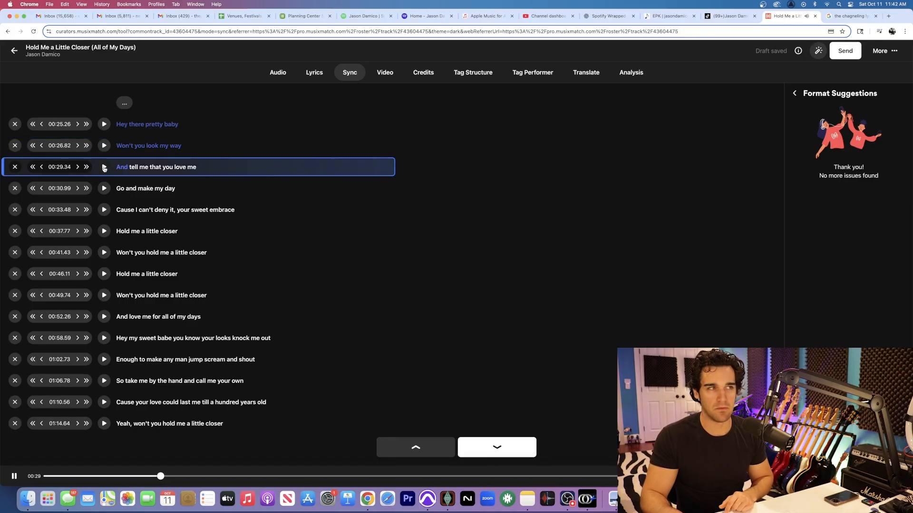
# - Play selected synced lines from "Cause I can't deny it, your sweet embrace" to the final "Yeah!" to check their timing
pyautogui.click(104, 211)
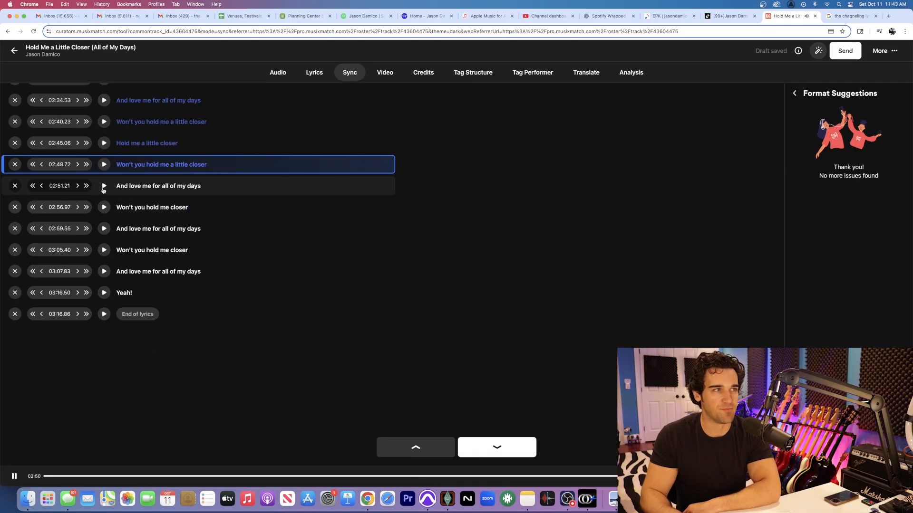
pyautogui.click(103, 186)
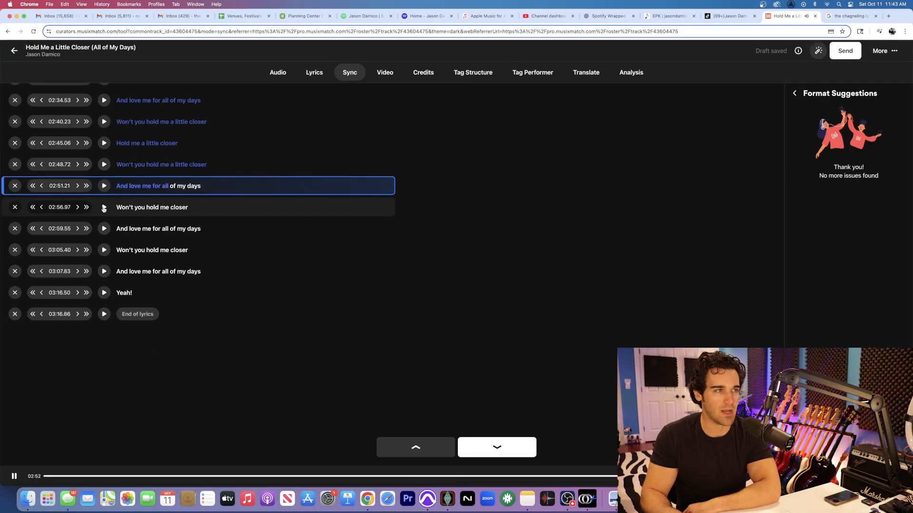
pyautogui.click(104, 208)
pyautogui.click(104, 272)
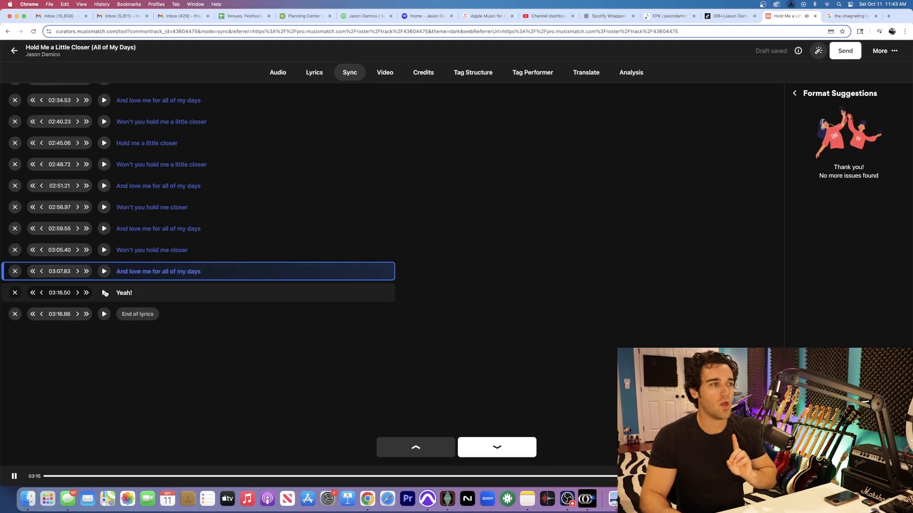
pyautogui.click(104, 293)
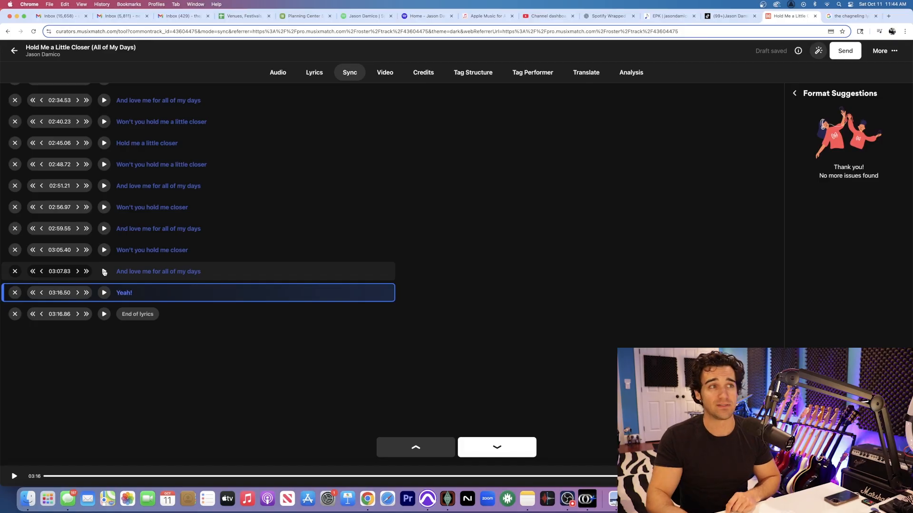
# - Add "now" to the end of the last "And love me for all of my days" lyric and replay that line in the sync view
pyautogui.click(318, 74)
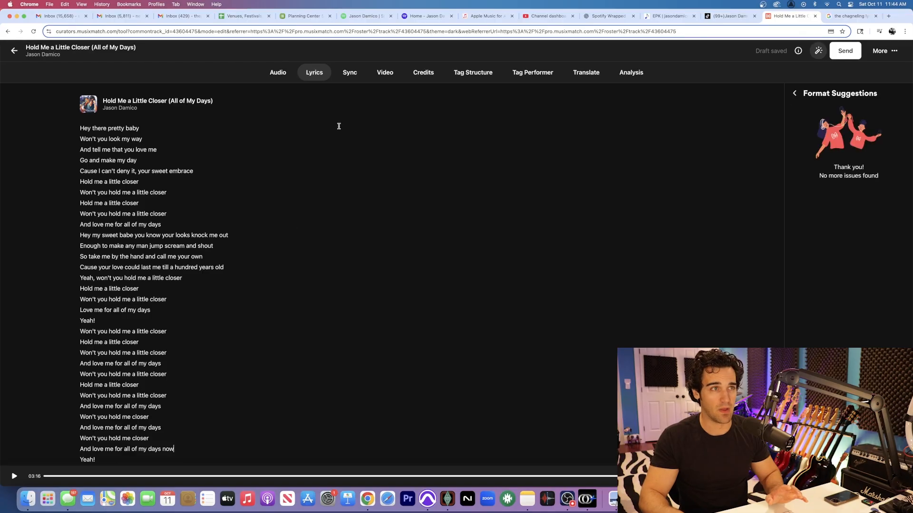
pyautogui.click(350, 73)
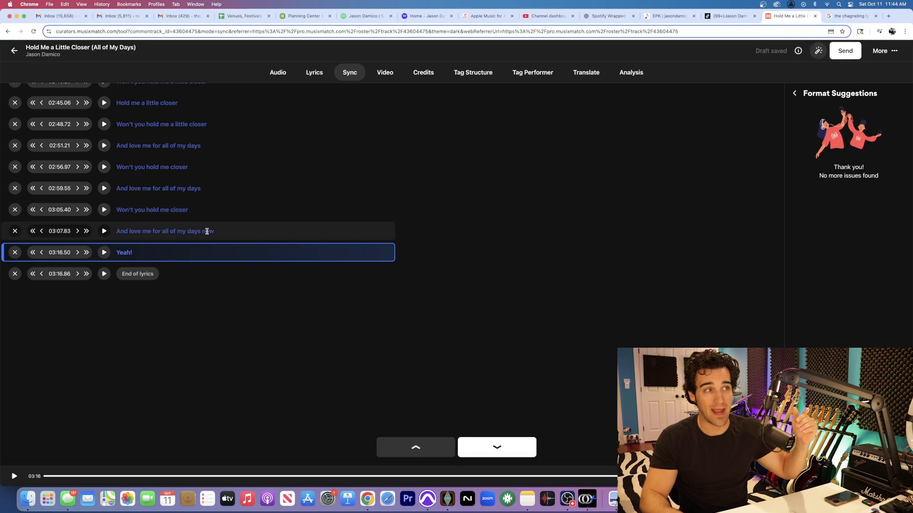
pyautogui.click(103, 232)
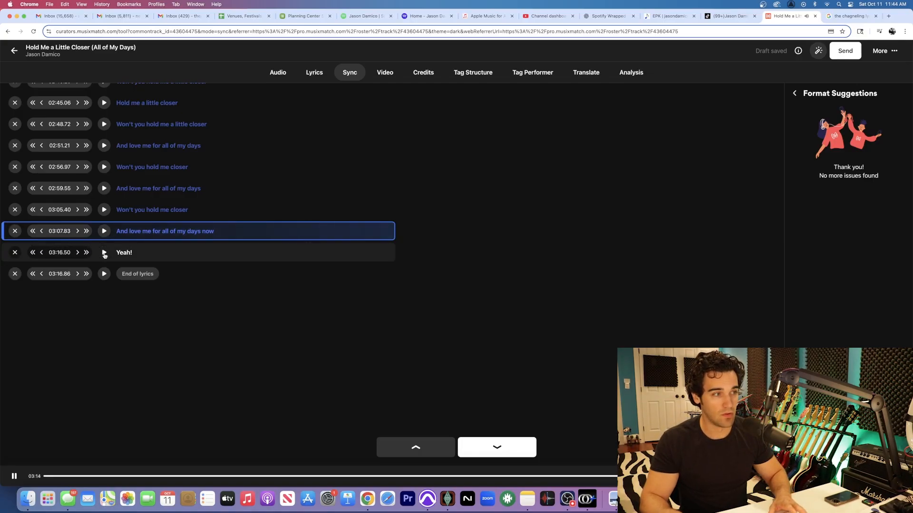
# - Pause the playback near the end of the song and move the final "Yeah!" line's start time to 03:13.50
pyautogui.click(12, 474)
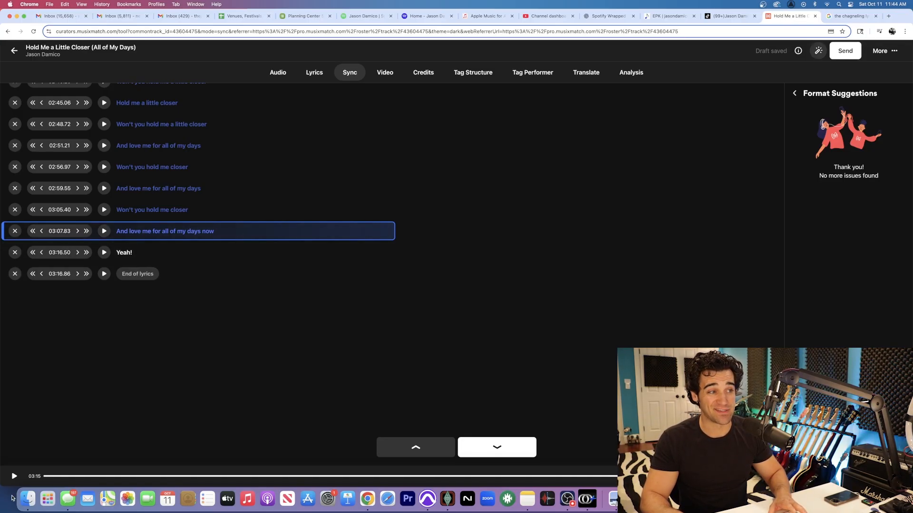
pyautogui.click(808, 476)
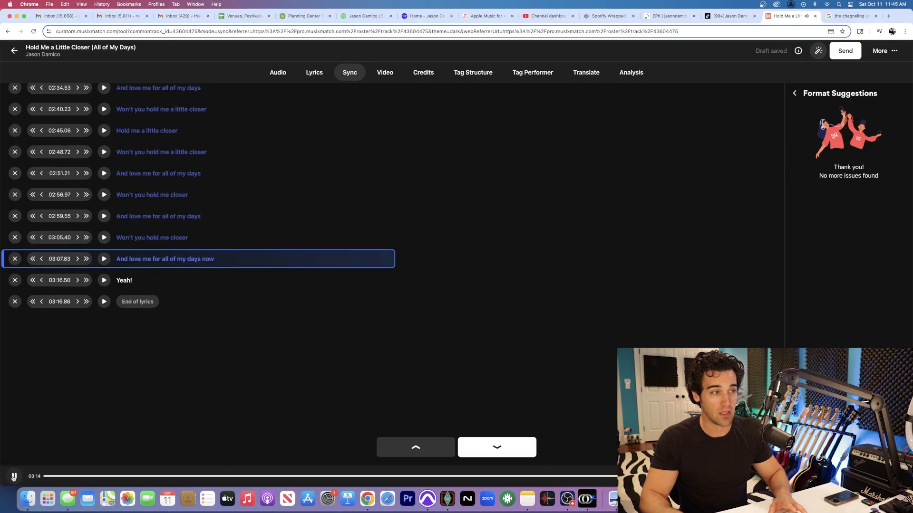
pyautogui.click(13, 477)
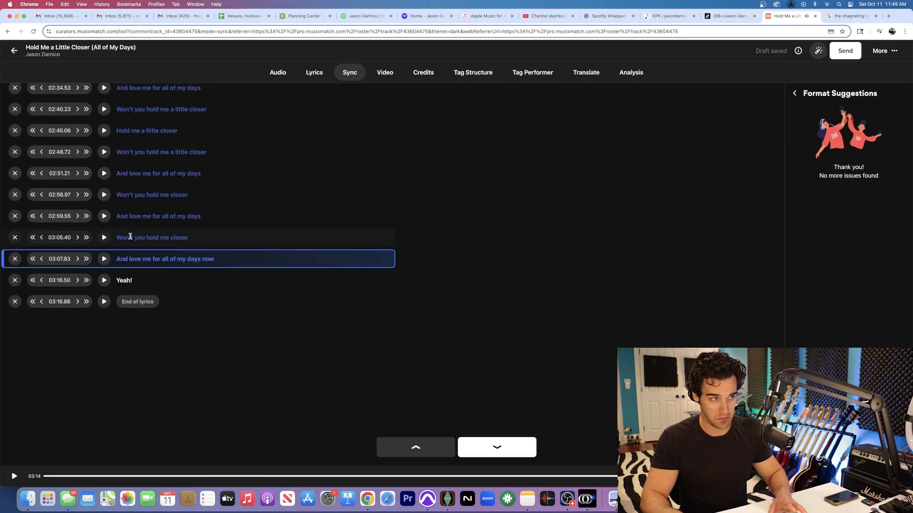
pyautogui.click(33, 281)
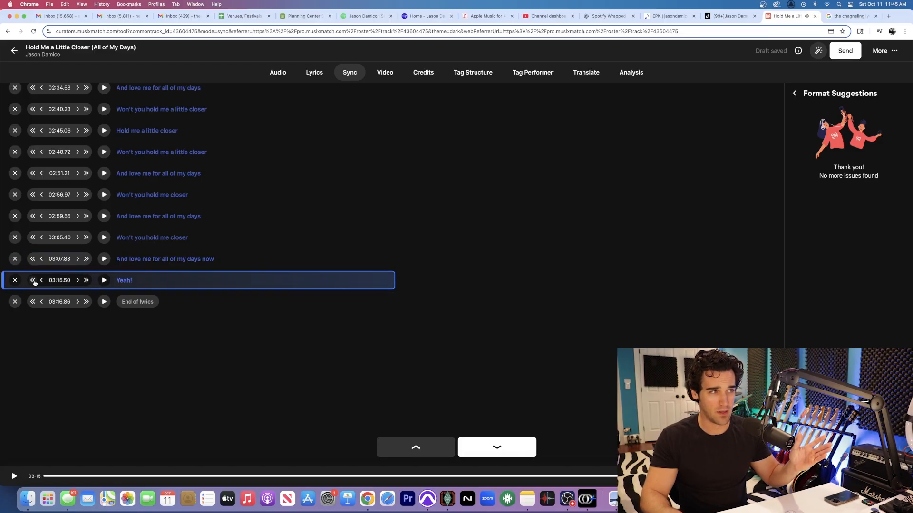
pyautogui.click(33, 281)
pyautogui.click(33, 281)
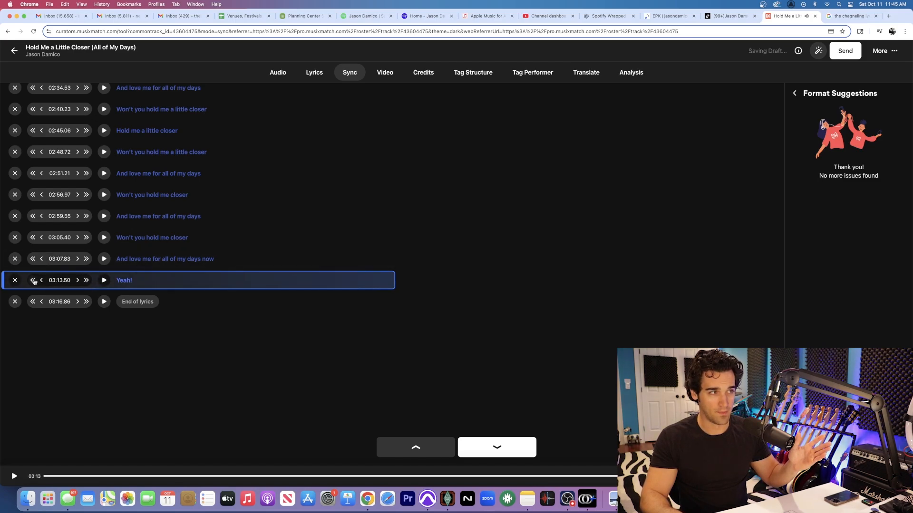
# - Play the closing lines to check the retimed "Yeah!" and look through the timestamps of all the synced lyrics
pyautogui.click(104, 237)
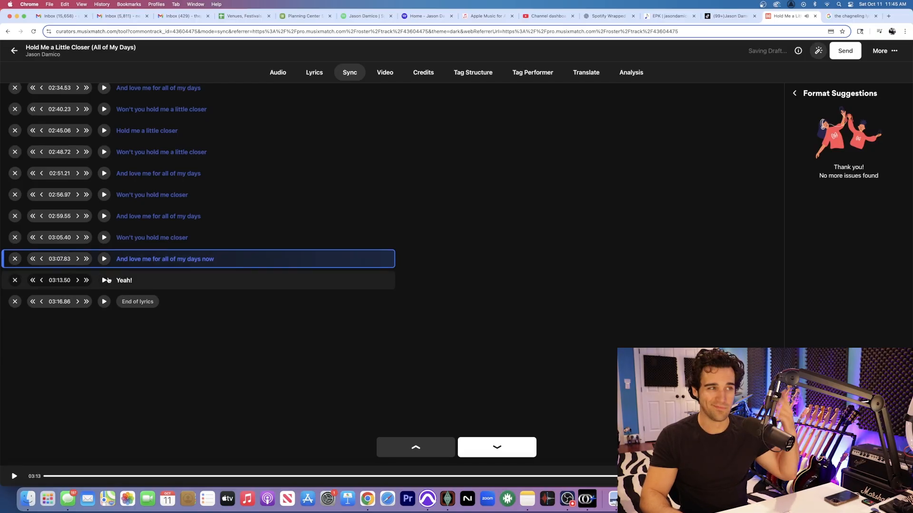
pyautogui.click(104, 280)
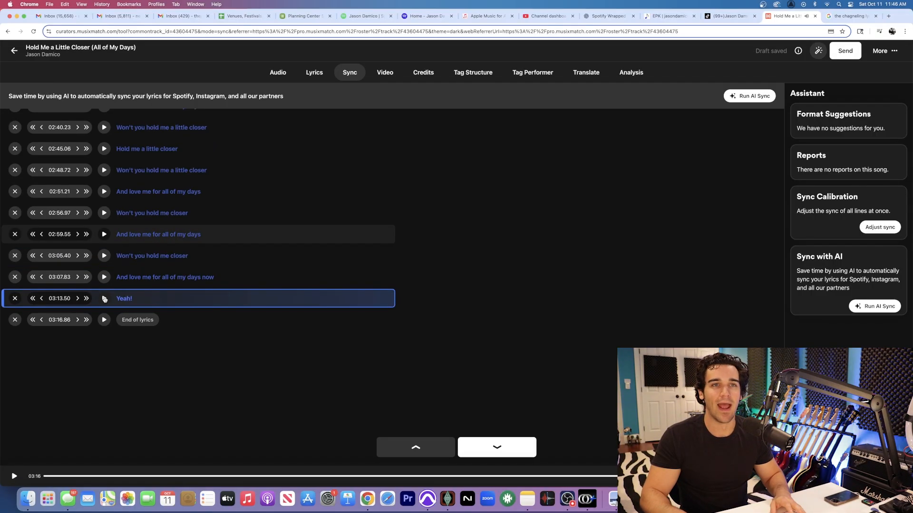
pyautogui.scroll(20, 269, 341)
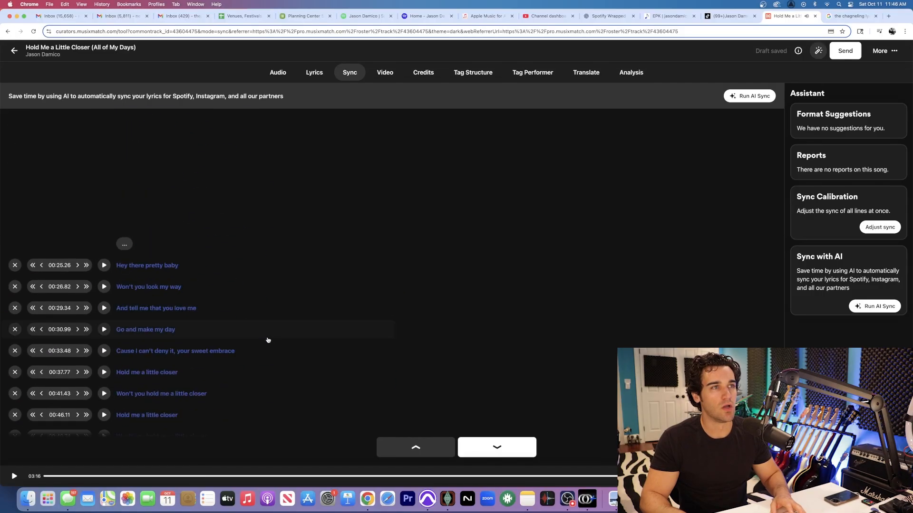
pyautogui.scroll(-20, 268, 340)
pyautogui.scroll(1, 267, 229)
pyautogui.scroll(20, 264, 228)
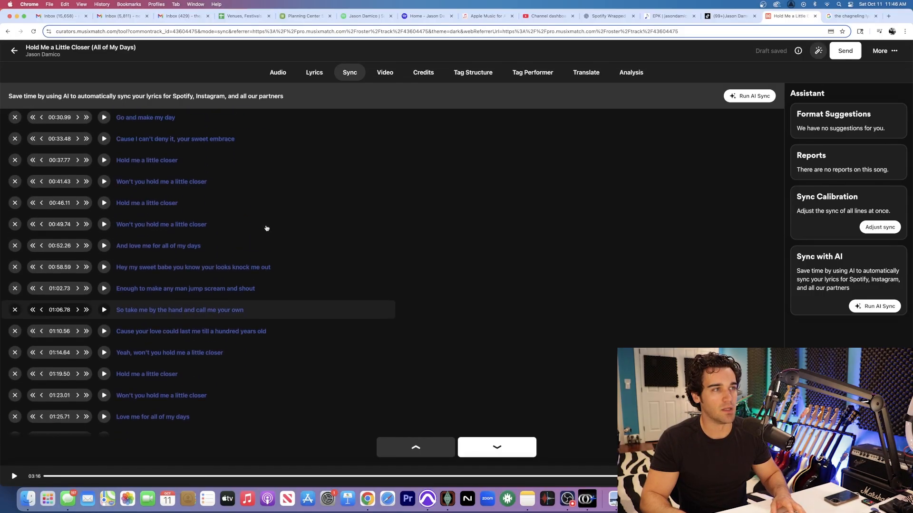
# - Add the artist's own profile to the song credits as Composer, Lyricist, Mastering Engineer, Mixing Engineer and Producer
pyautogui.click(426, 76)
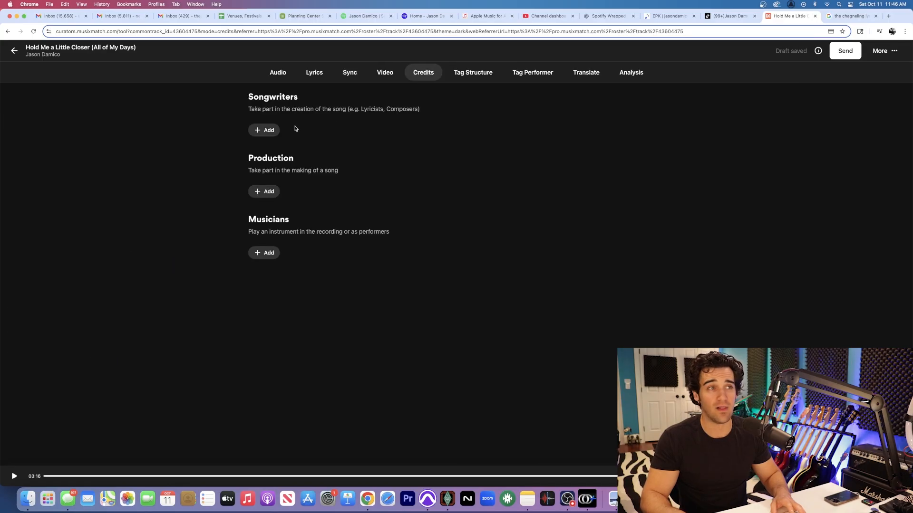
pyautogui.click(263, 130)
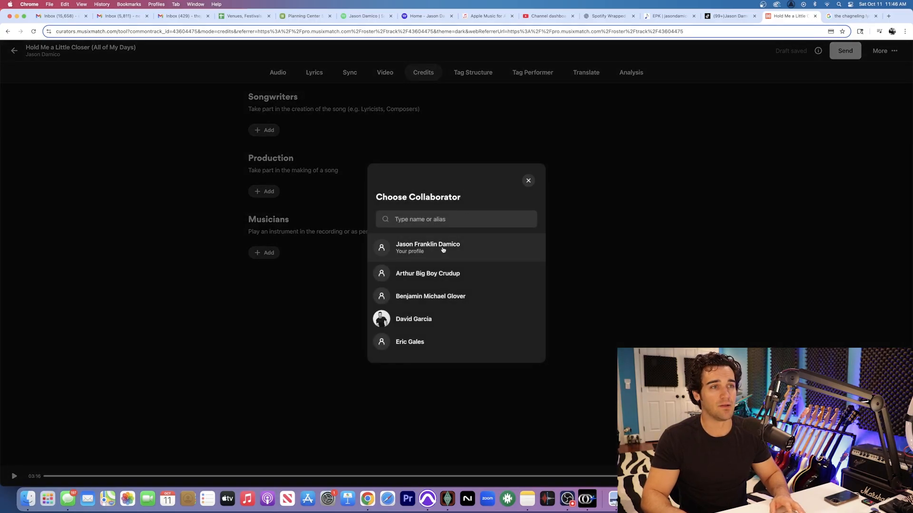
pyautogui.click(442, 250)
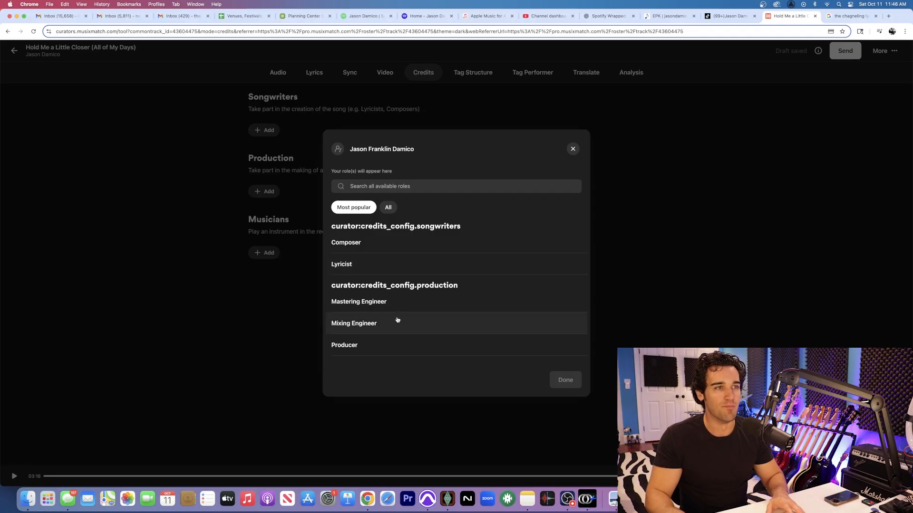
pyautogui.click(369, 243)
pyautogui.click(371, 263)
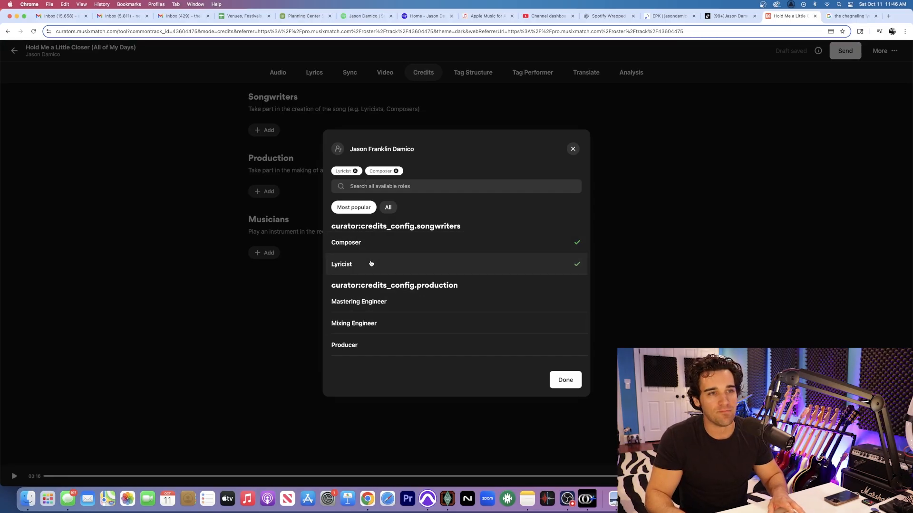
pyautogui.click(382, 305)
pyautogui.click(383, 323)
pyautogui.click(383, 348)
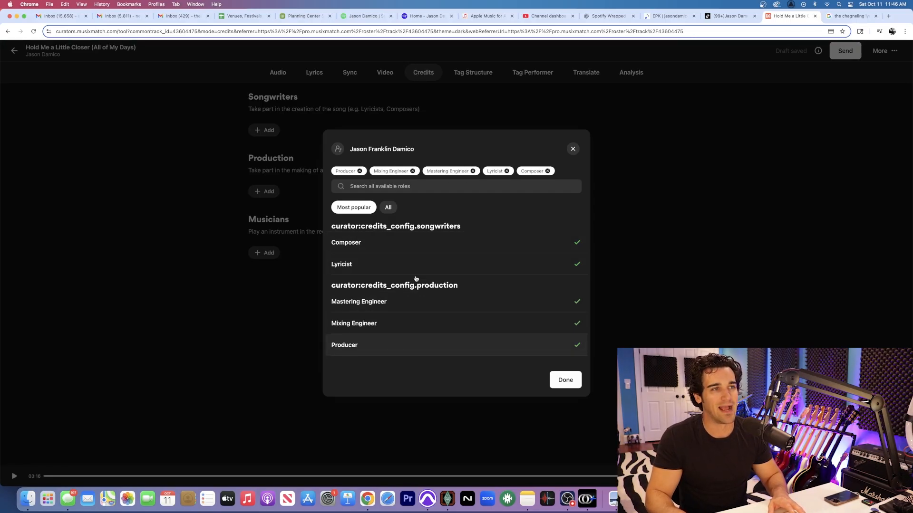
pyautogui.click(565, 380)
# - Add the artist's own profile under the Musicians credits with the roles Bass, Drums, Guitar and Lead Vocals
pyautogui.click(268, 311)
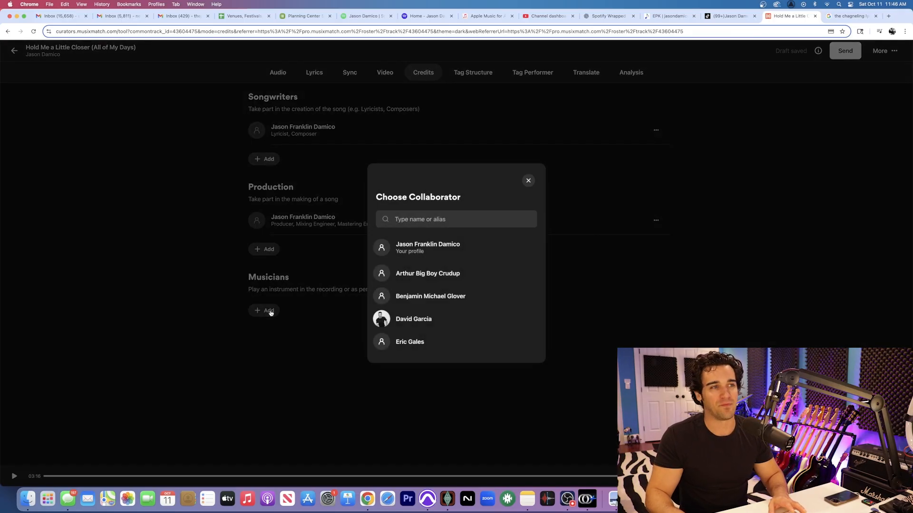
pyautogui.click(529, 180)
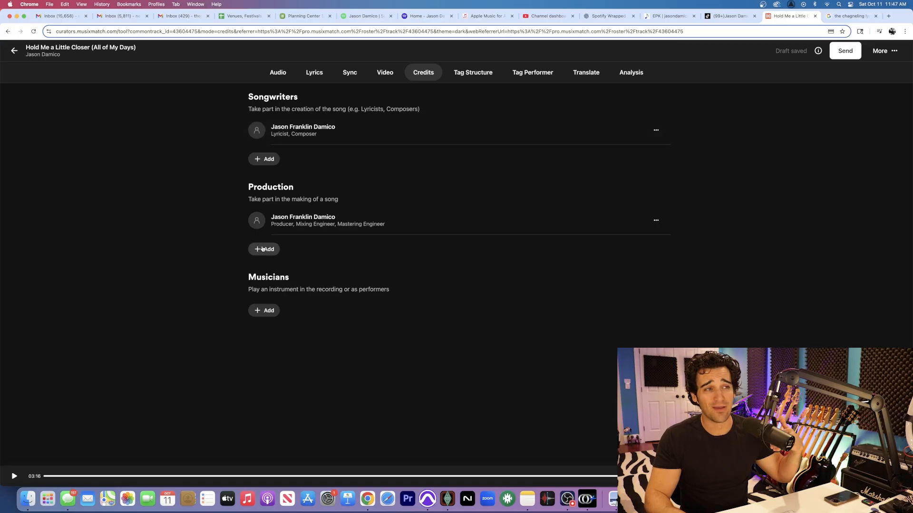
pyautogui.click(263, 309)
pyautogui.click(431, 249)
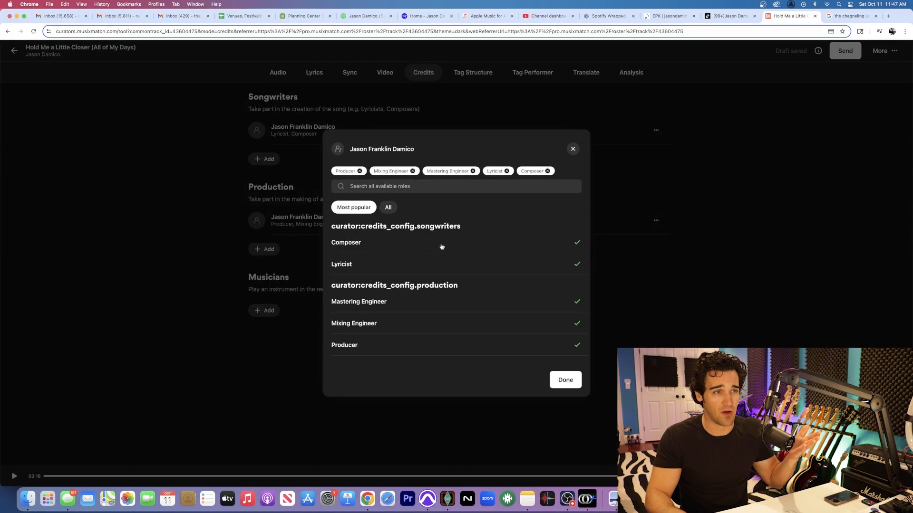
pyautogui.scroll(-5, 400, 230)
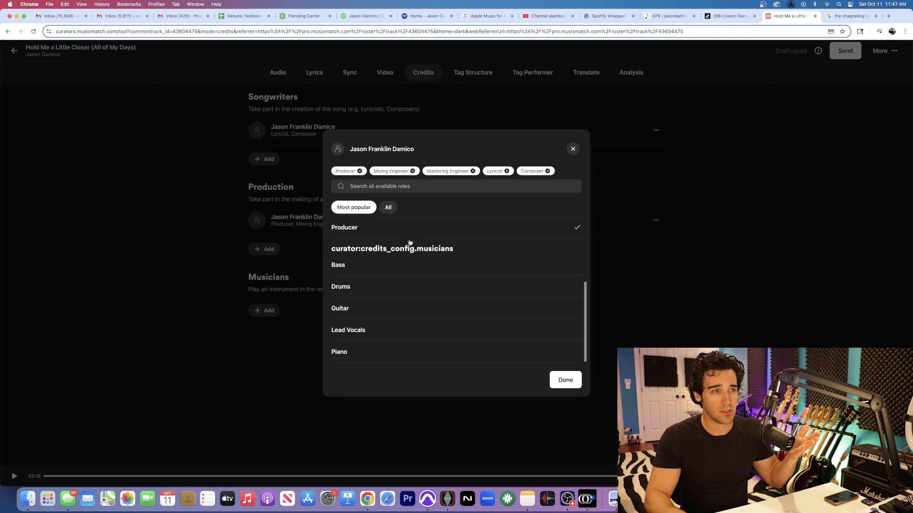
pyautogui.click(379, 266)
pyautogui.click(381, 287)
pyautogui.click(383, 308)
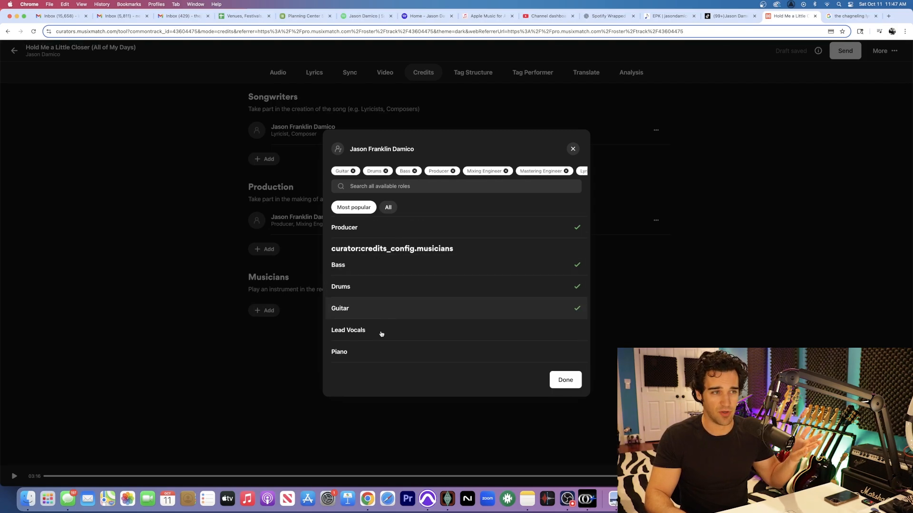
pyautogui.click(381, 332)
# - Search the roles for "background", add Background Vocals to the artist's musician credits and confirm the roles
pyautogui.click(407, 186)
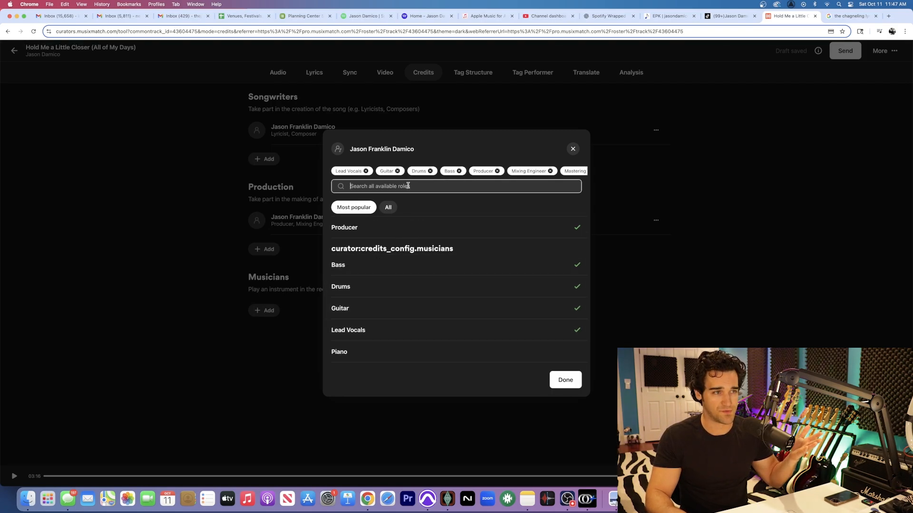
pyautogui.write('backgrou')
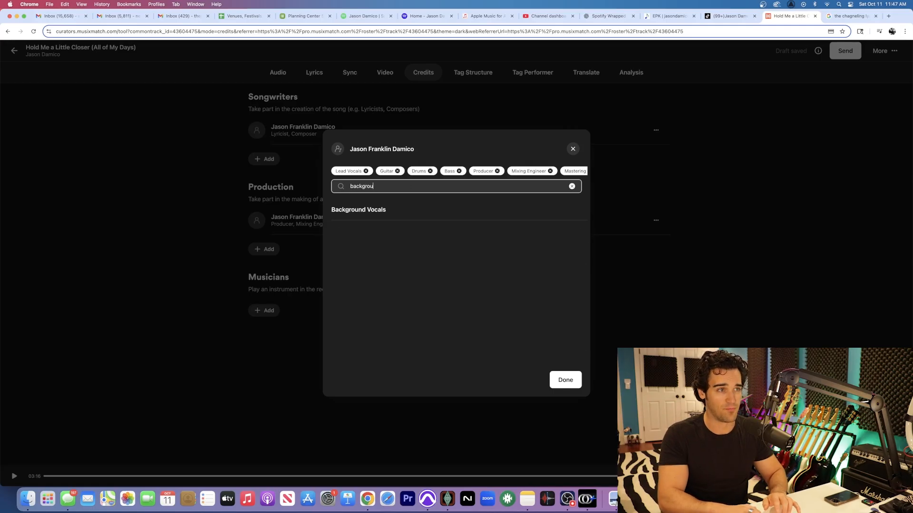
pyautogui.write('nd')
pyautogui.click(407, 209)
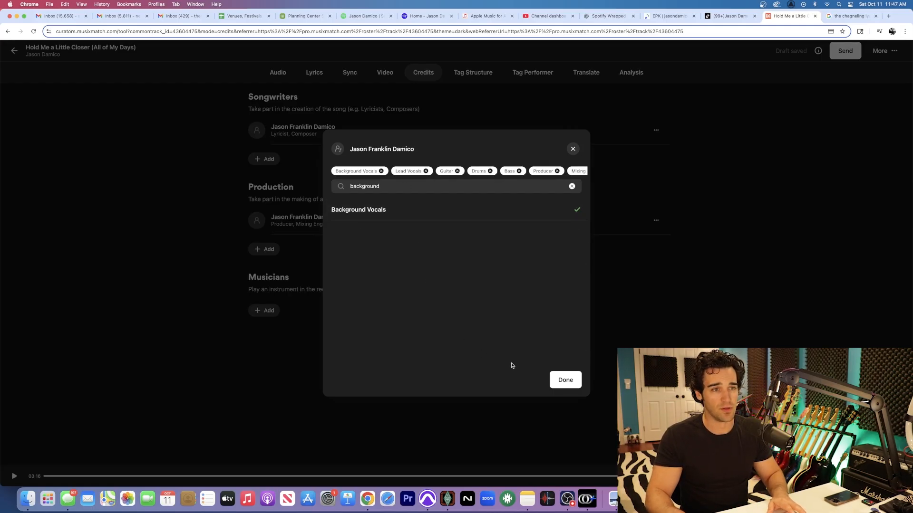
pyautogui.click(566, 383)
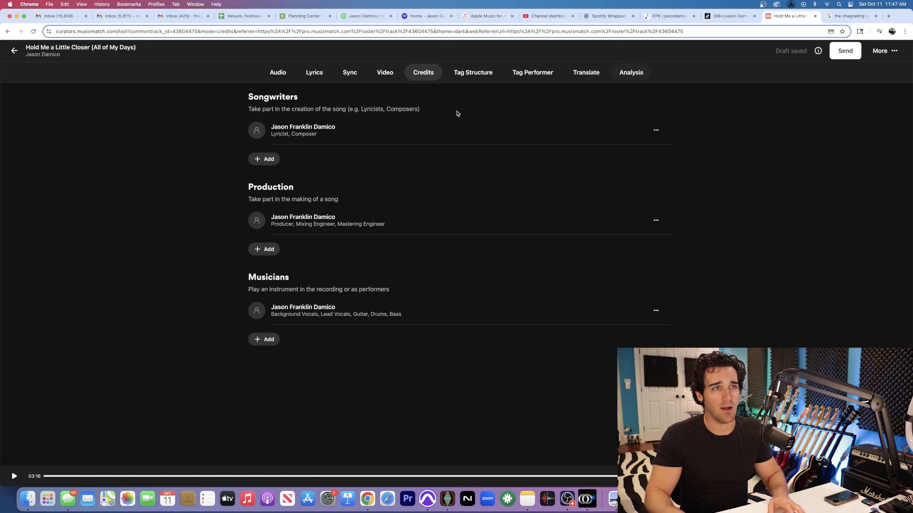
# - Look over the structure tagging, performer tagging, translation and analysis pages, dismissing the language preferences prompt, and return to the synced lyrics
pyautogui.click(473, 75)
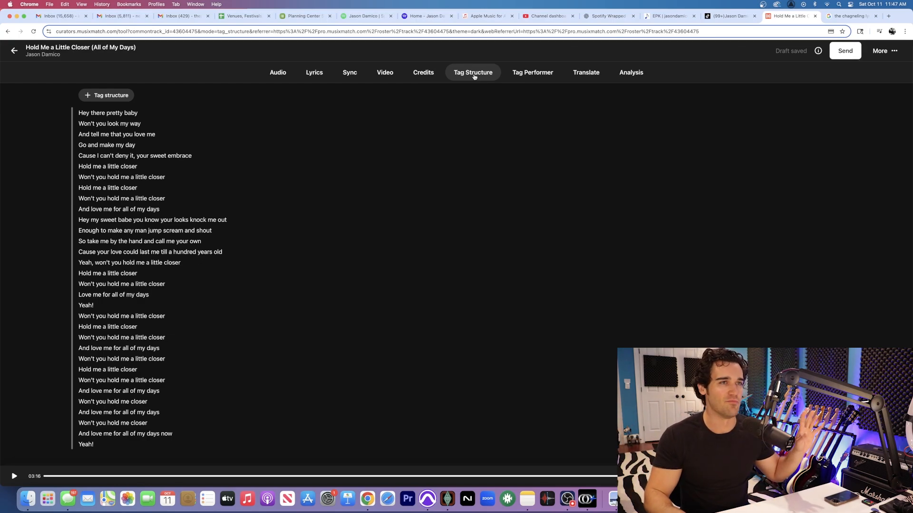
pyautogui.click(522, 73)
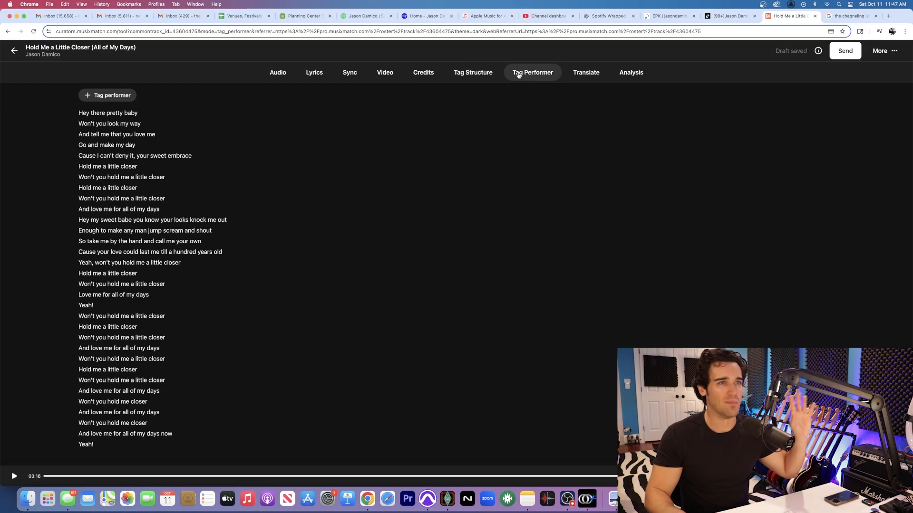
pyautogui.click(588, 73)
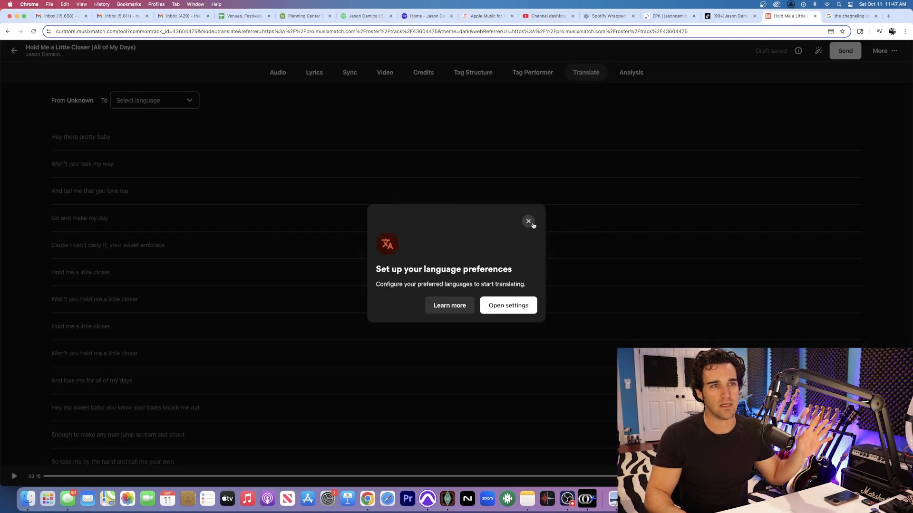
pyautogui.click(529, 222)
pyautogui.click(633, 74)
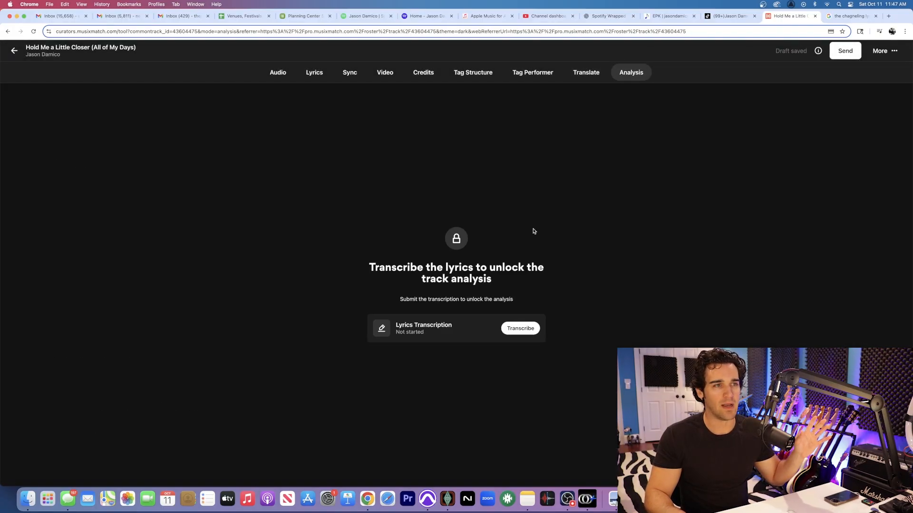
pyautogui.click(349, 73)
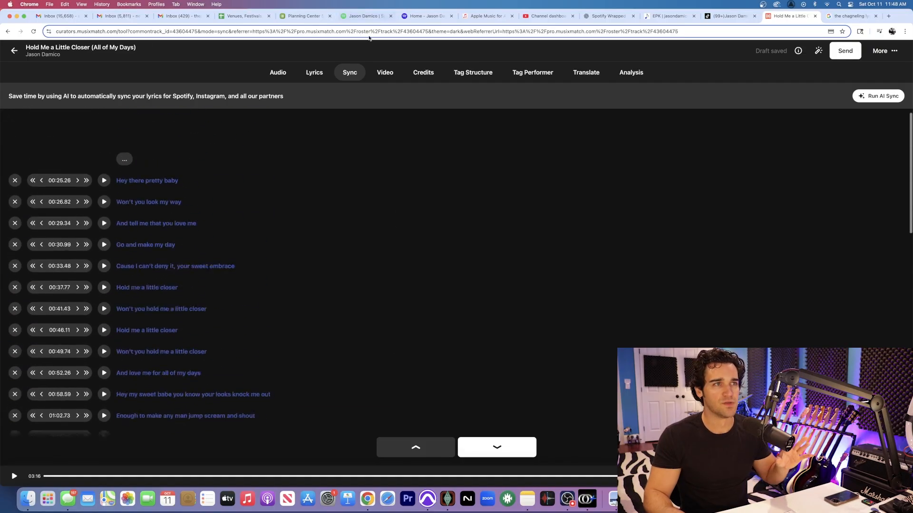
# - Recheck the song's credits and synced lyrics, submit all edits for distribution and continue to the song's overview page
pyautogui.click(426, 75)
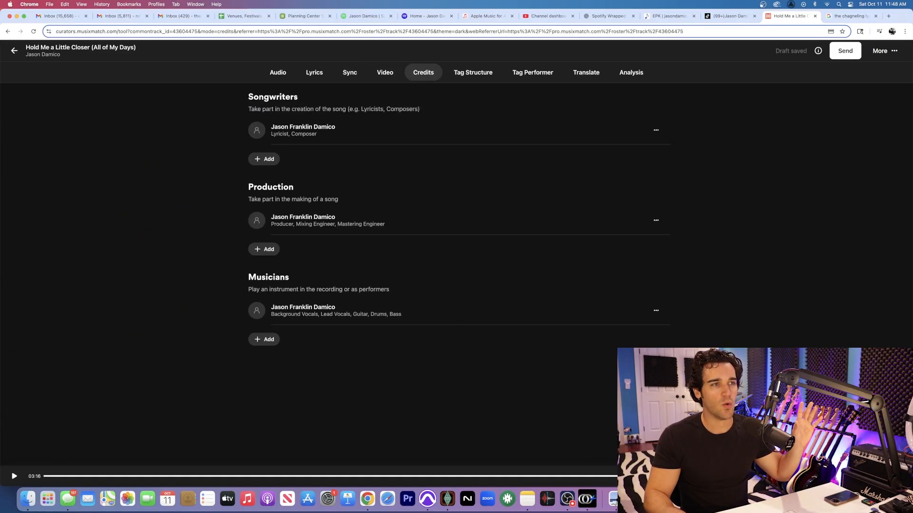
pyautogui.click(845, 51)
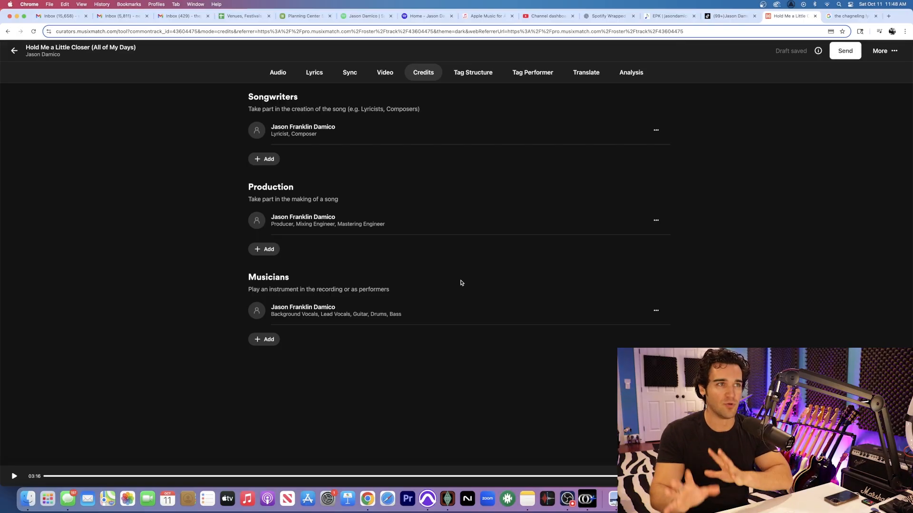
pyautogui.click(317, 75)
pyautogui.click(352, 74)
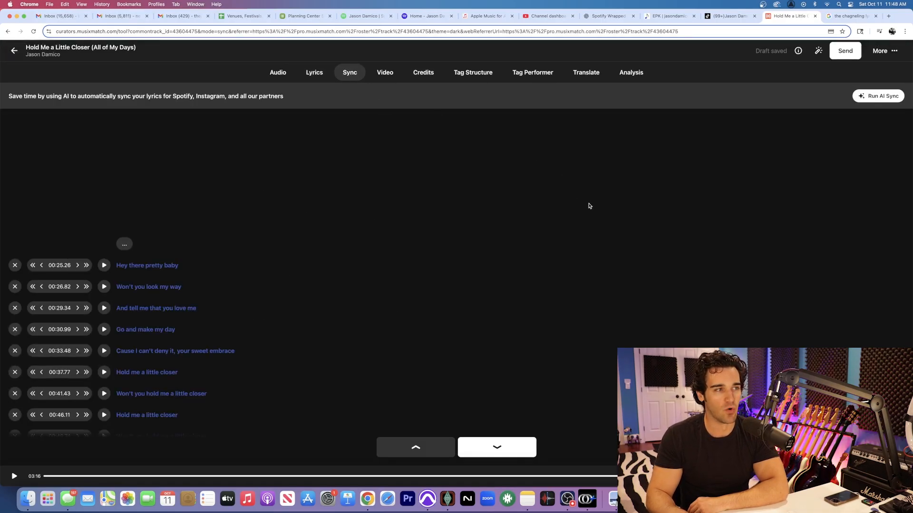
pyautogui.scroll(-3, 591, 205)
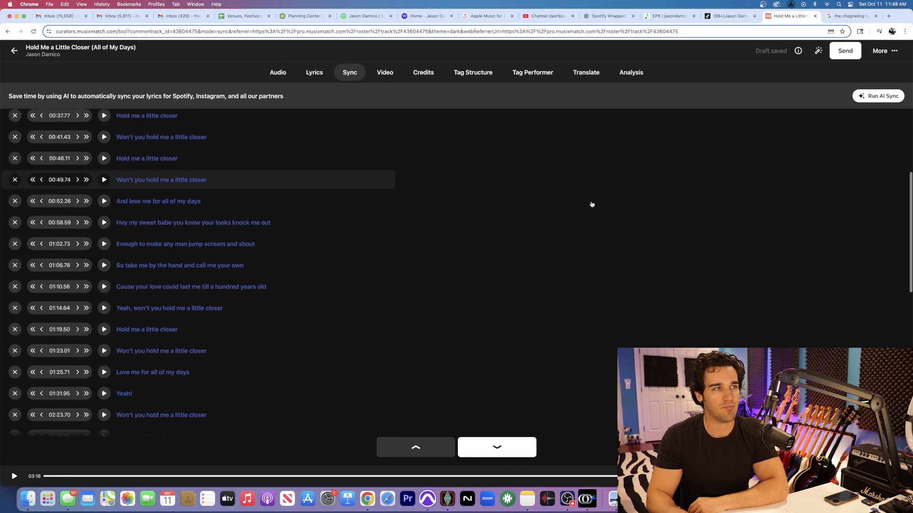
pyautogui.scroll(5, 591, 204)
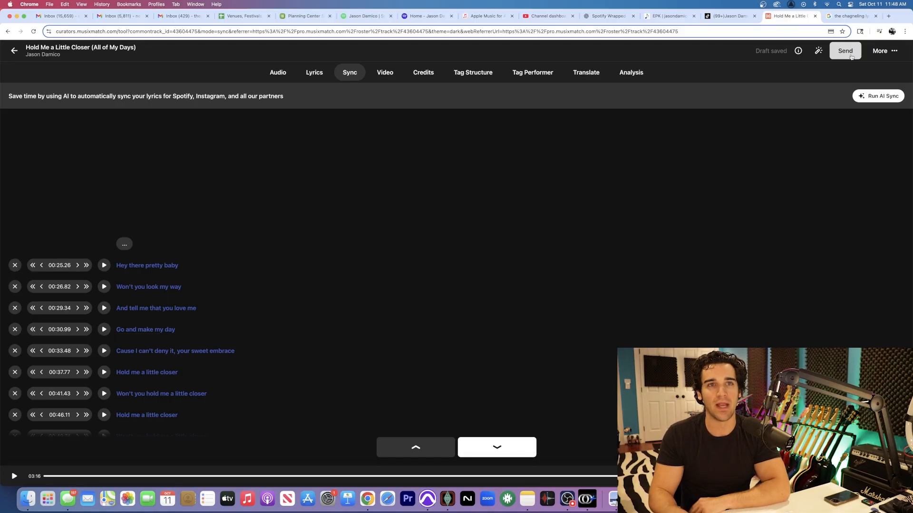
pyautogui.click(851, 56)
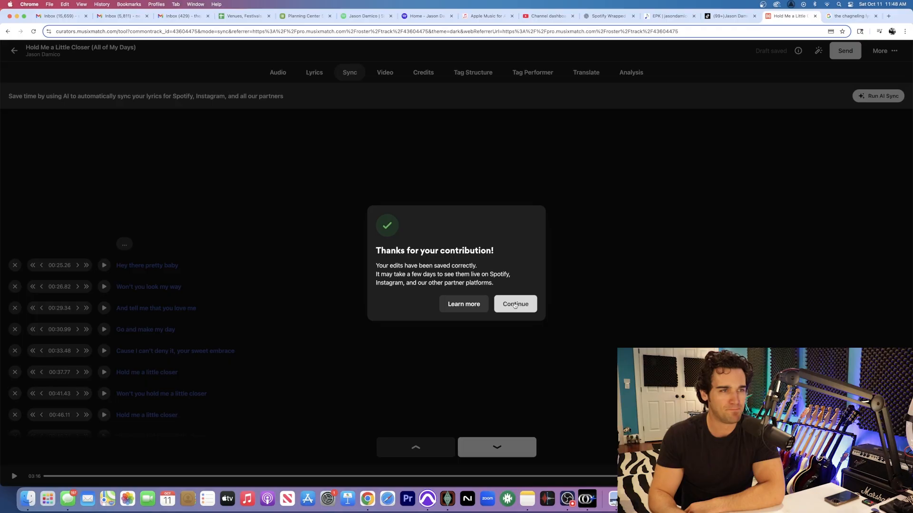
pyautogui.click(514, 304)
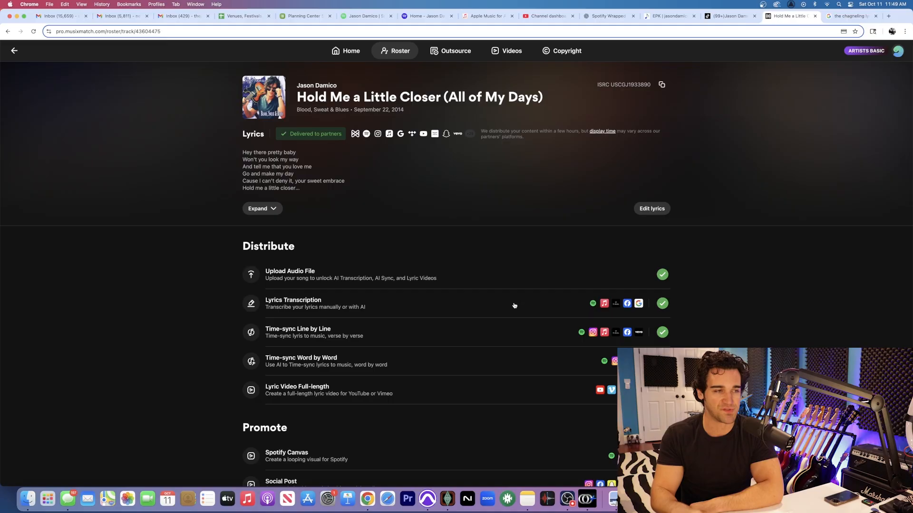
# - Look through the song's distribution and promotion options and run the AI Song Analysis on the lyrics
pyautogui.scroll(-5, 514, 305)
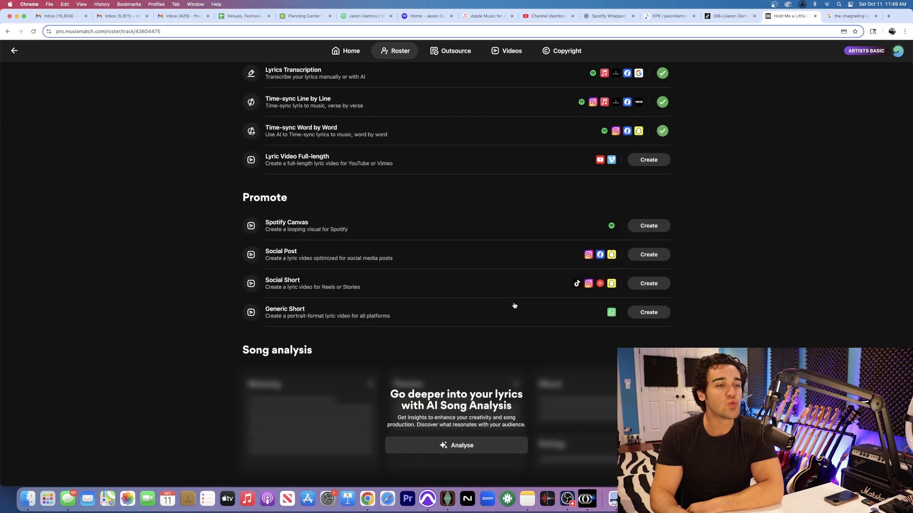
pyautogui.scroll(2, 515, 306)
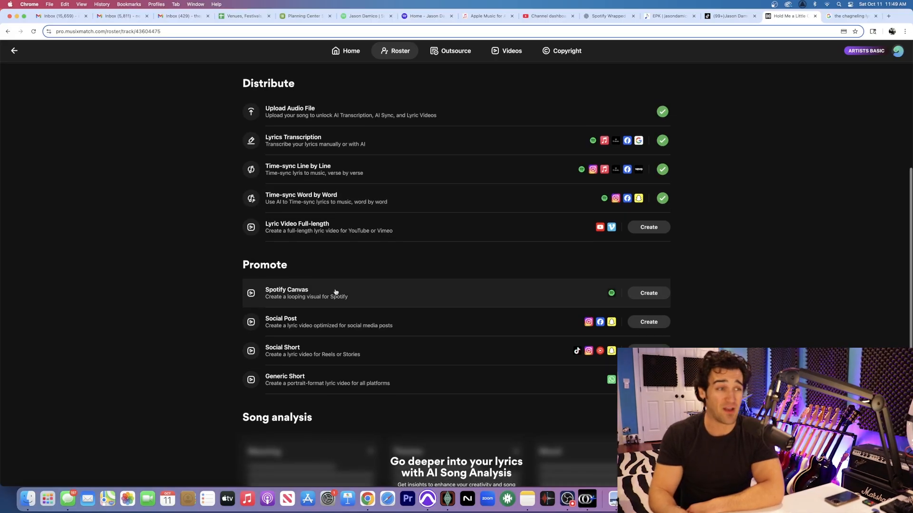
pyautogui.scroll(-1, 336, 291)
pyautogui.scroll(-2, 336, 291)
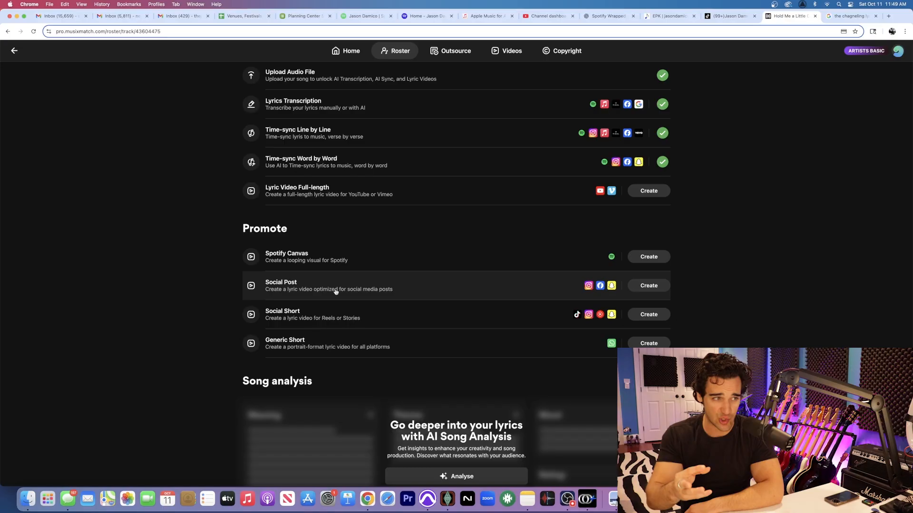
pyautogui.scroll(-2, 336, 292)
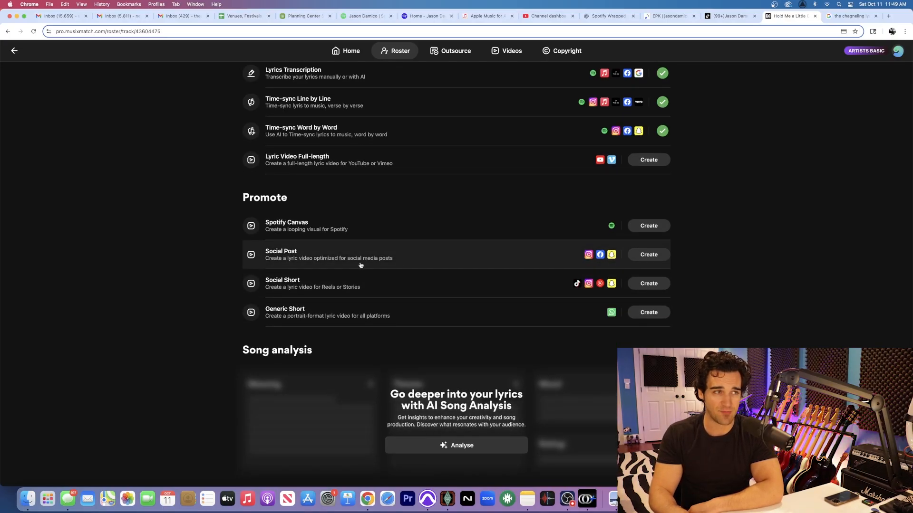
pyautogui.click(460, 446)
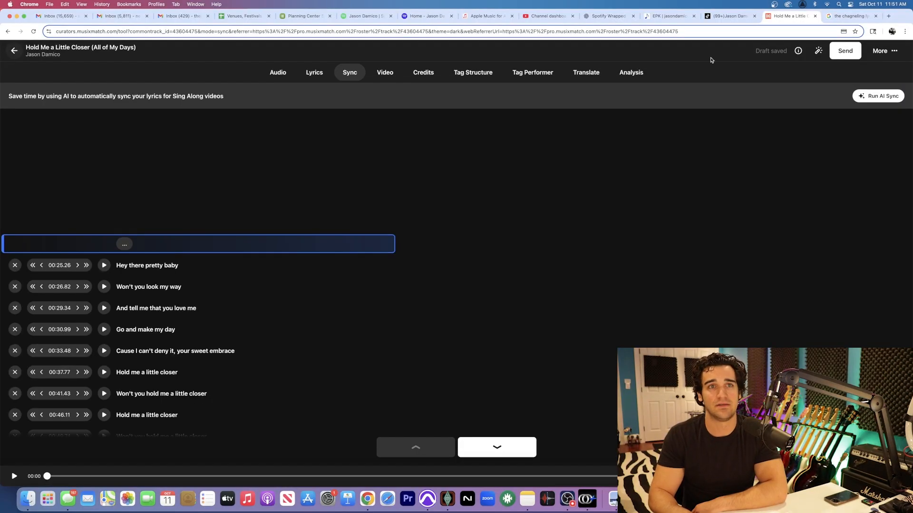
# - Submit the synced lyrics once more and return to the song's overview page
pyautogui.click(846, 51)
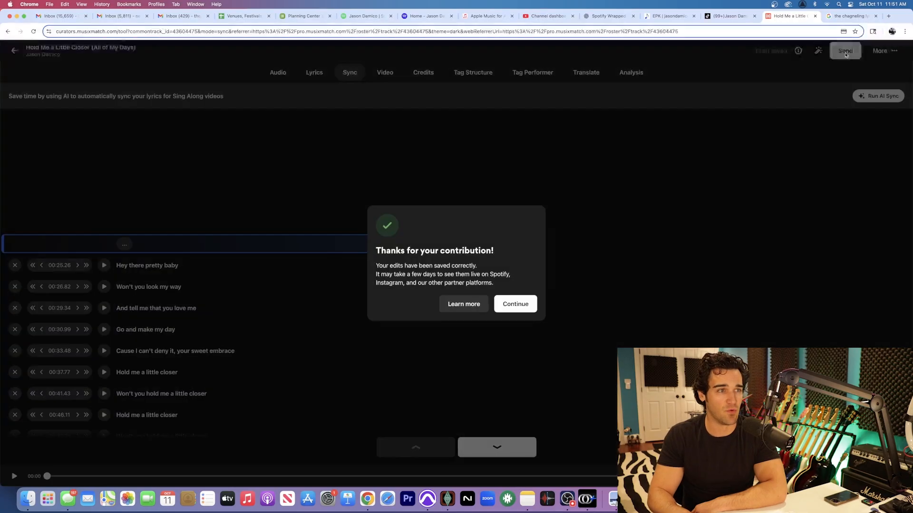
pyautogui.click(515, 305)
pyautogui.click(11, 50)
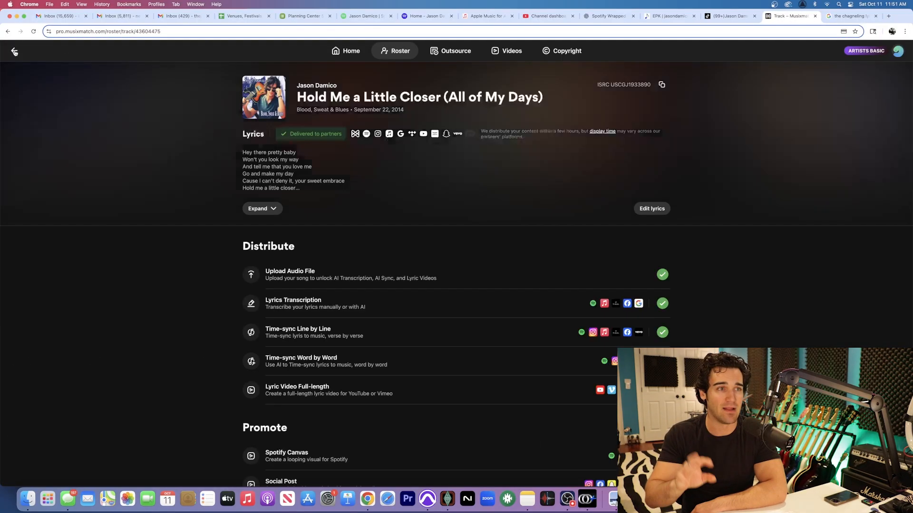
# - Examine the song's distribution status, promotion options and AI-generated song analysis on the overview page
pyautogui.scroll(-3, 135, 160)
pyautogui.scroll(3, 136, 161)
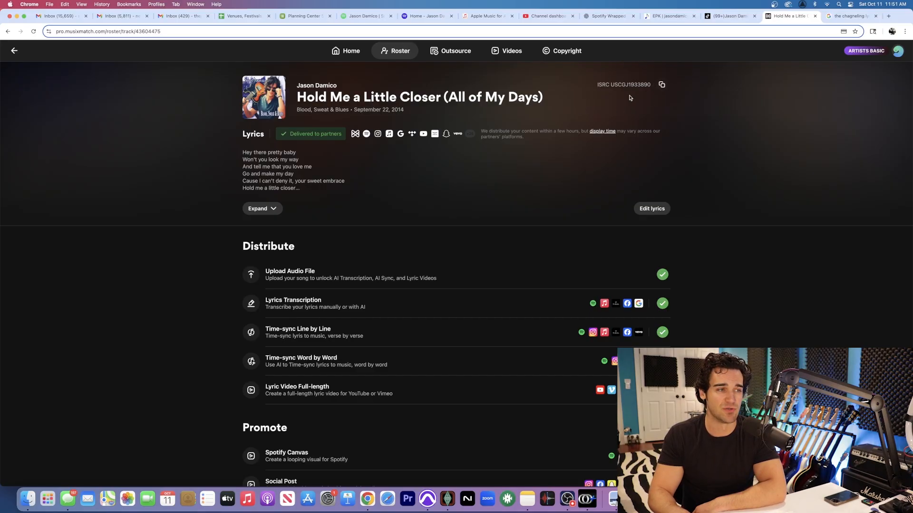
pyautogui.scroll(-5, 630, 98)
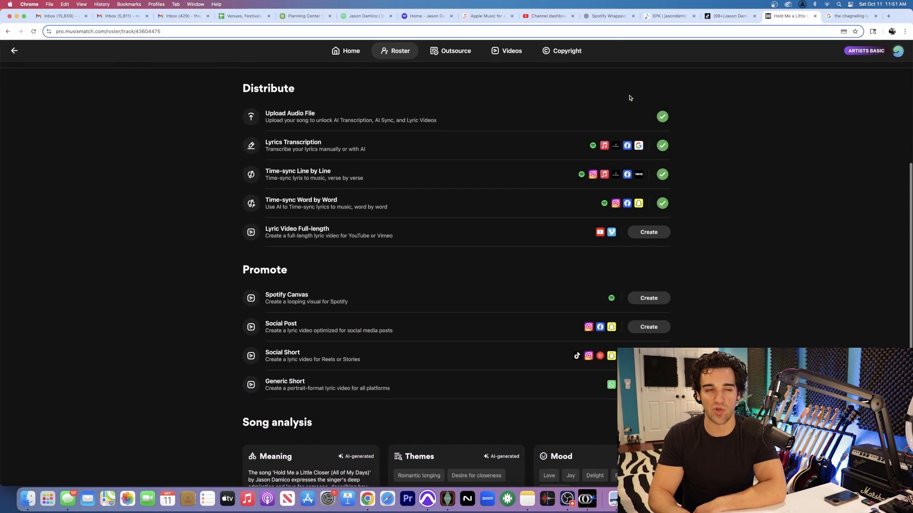
pyautogui.scroll(-3, 630, 98)
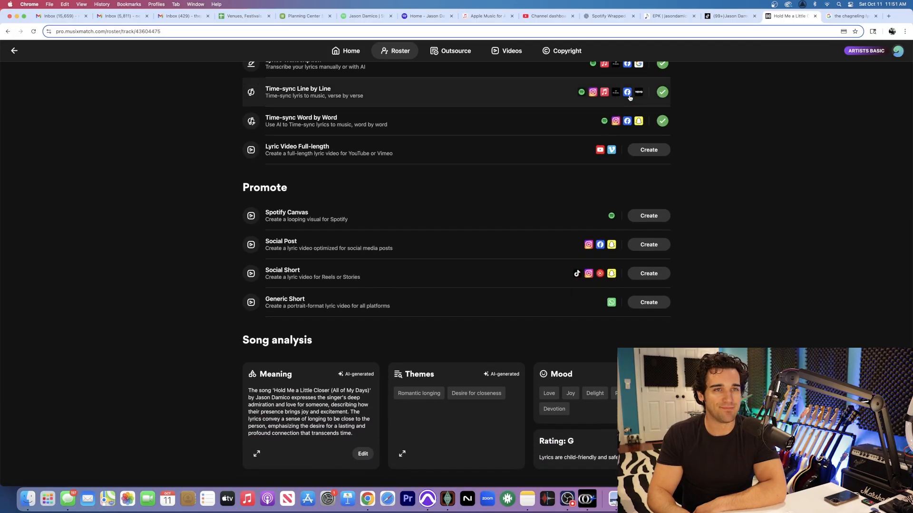